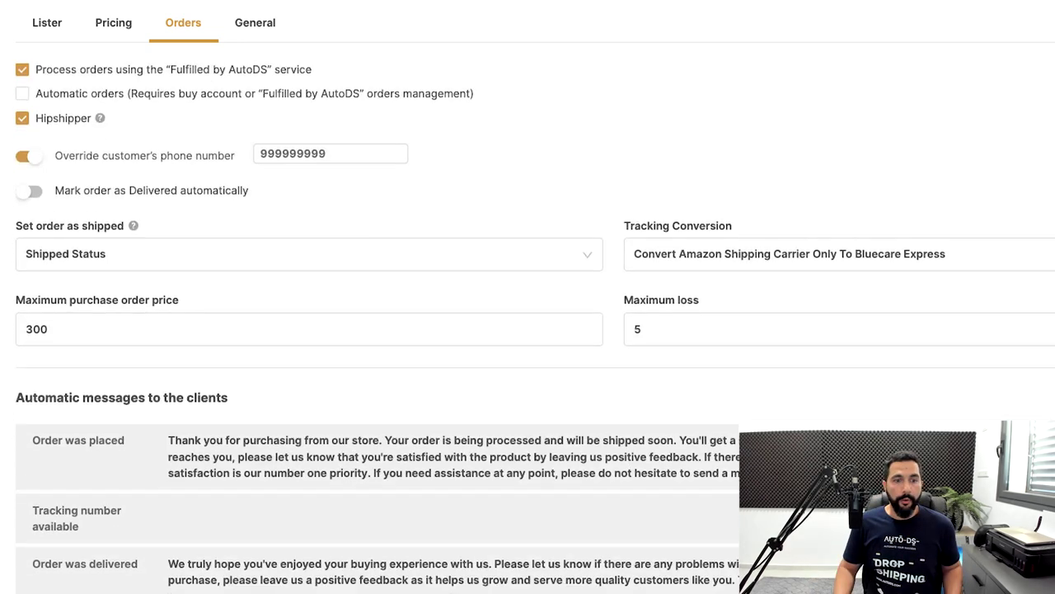
Write the "Order was placed" message body as "Hello {{buyer_first_name}} ," and "Thank you for purchasing this {{product_title}}.", inserting both placeholders as variables.
{"action": "scroll", "coordinate": [527, 330], "scroll_direction": "down", "scroll_amount": 2}
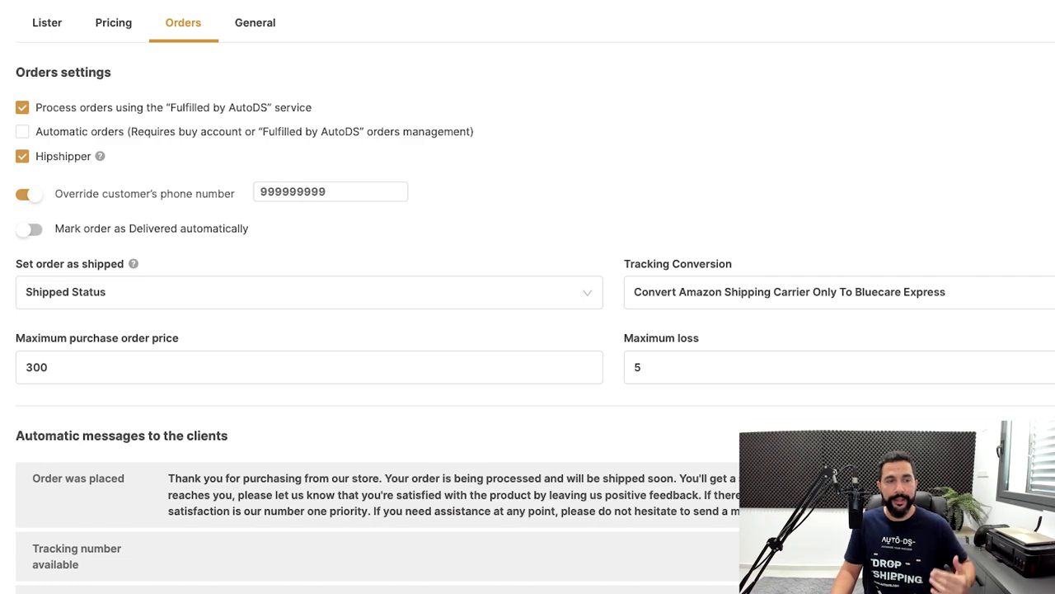
{"action": "scroll", "coordinate": [527, 330], "scroll_direction": "down", "scroll_amount": 2}
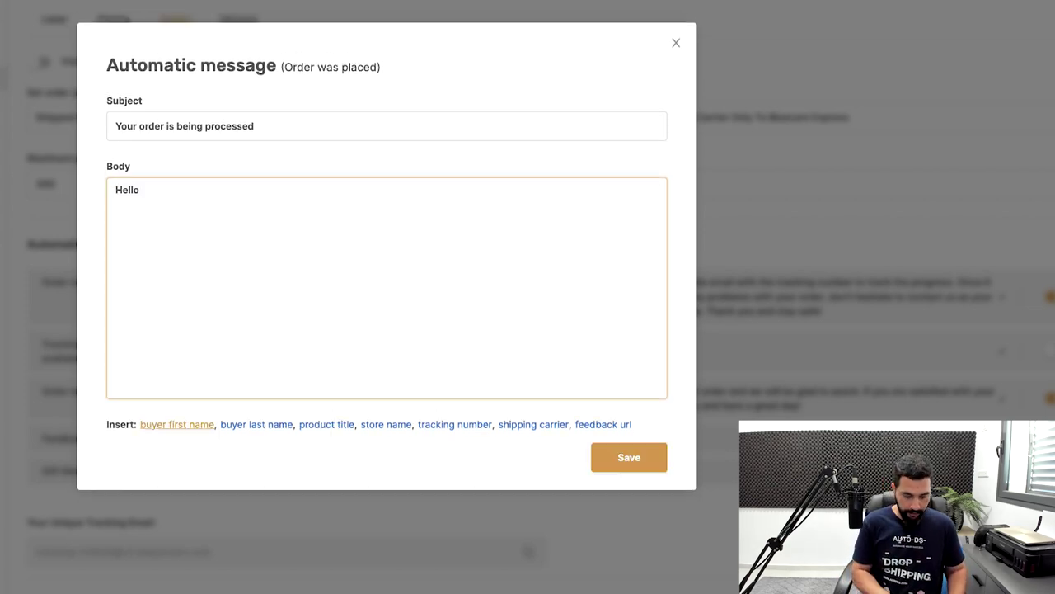
{"action": "left_click", "coordinate": [177, 424]}
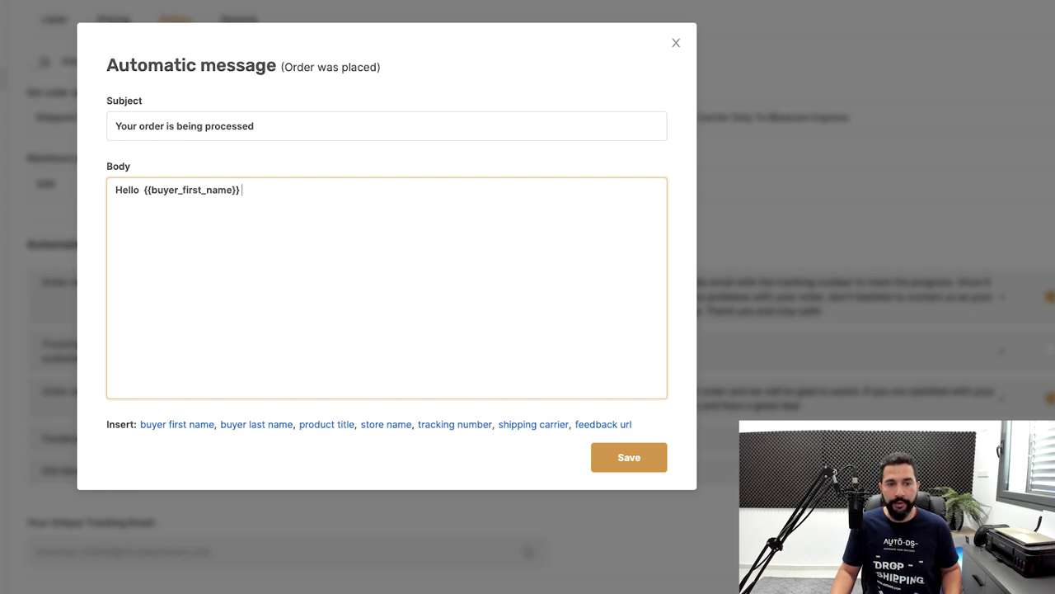
{"action": "type", "text": ","}
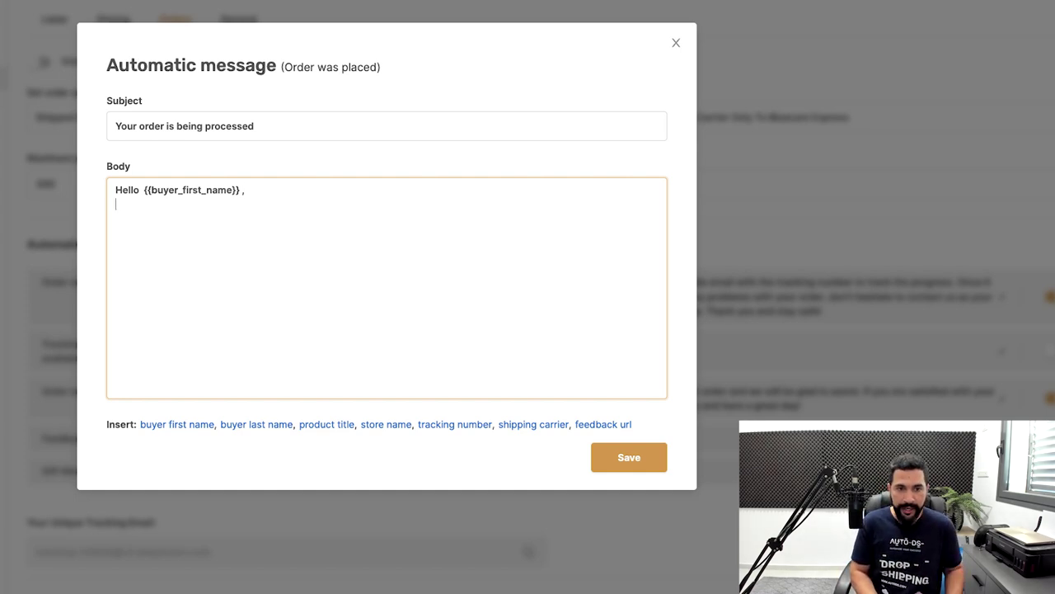
{"action": "key", "text": "Return"}
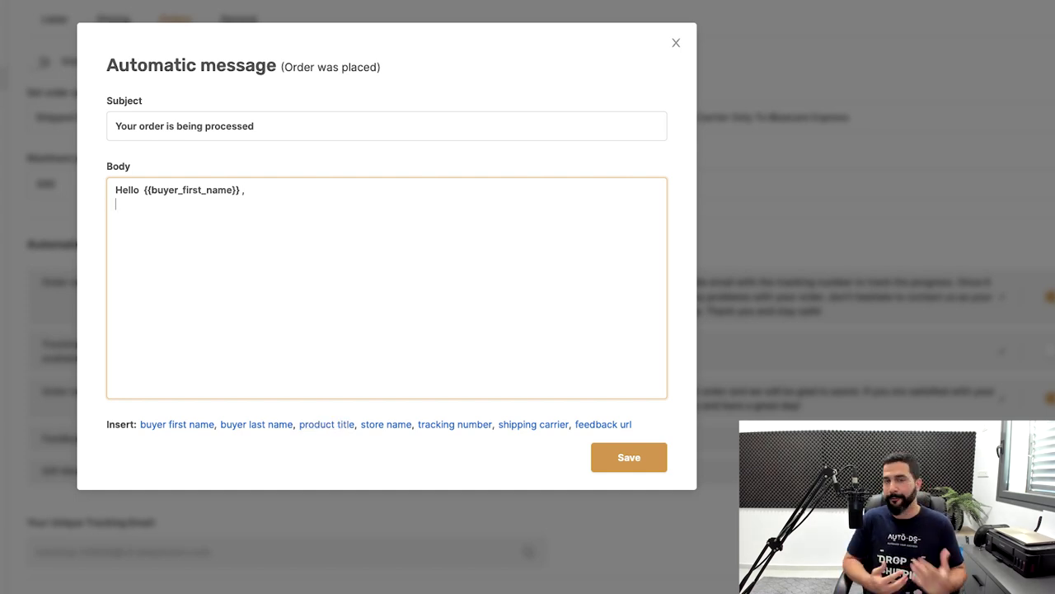
{"action": "type", "text": "Thank you for "}
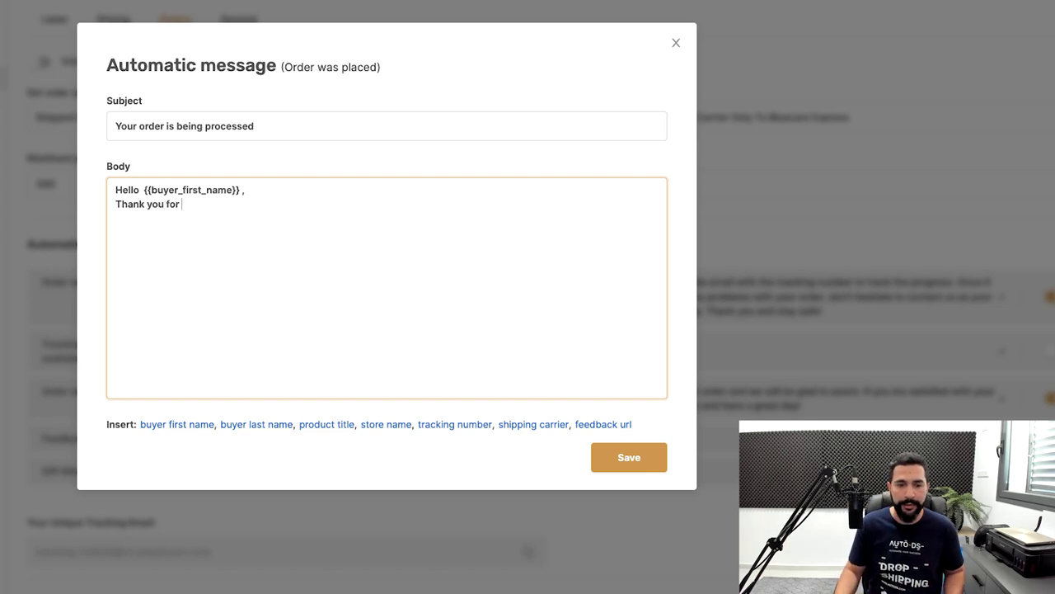
{"action": "type", "text": "purchasing"}
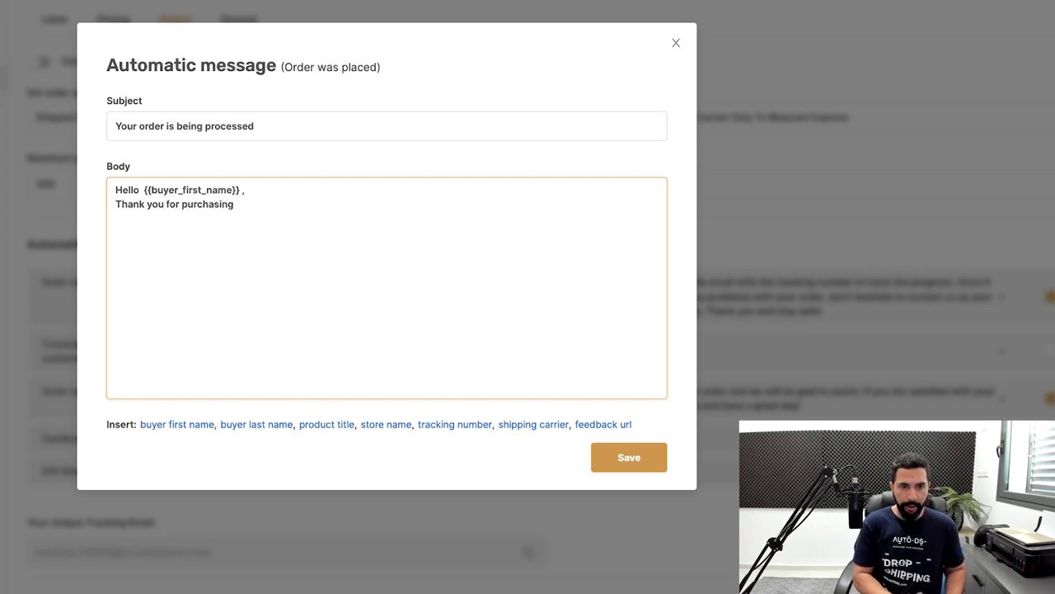
{"action": "left_click", "coordinate": [327, 424]}
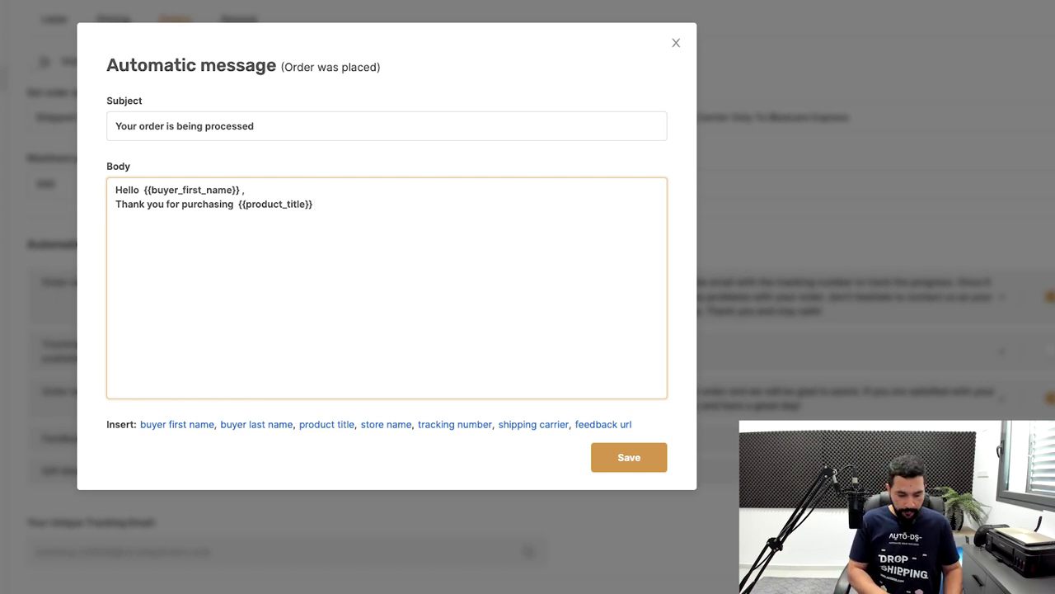
{"action": "type", "text": "this  {{product_title}}"}
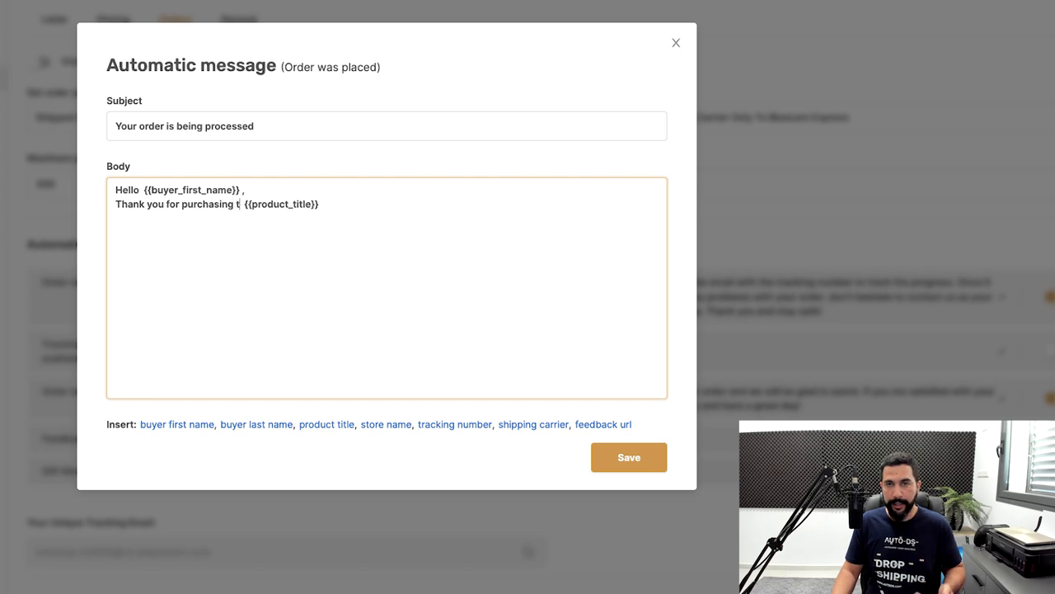
{"action": "type", "text": ". "}
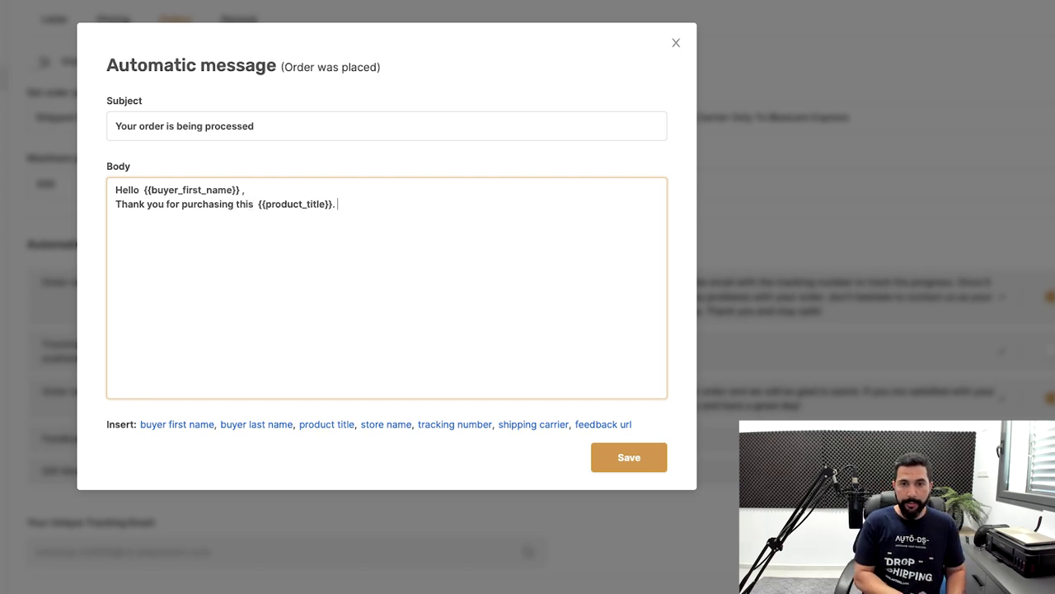
Continue the message body with "I hope that you will enjoy your purchase and if there is any trouble".
{"action": "type", "text": "I hope that you"}
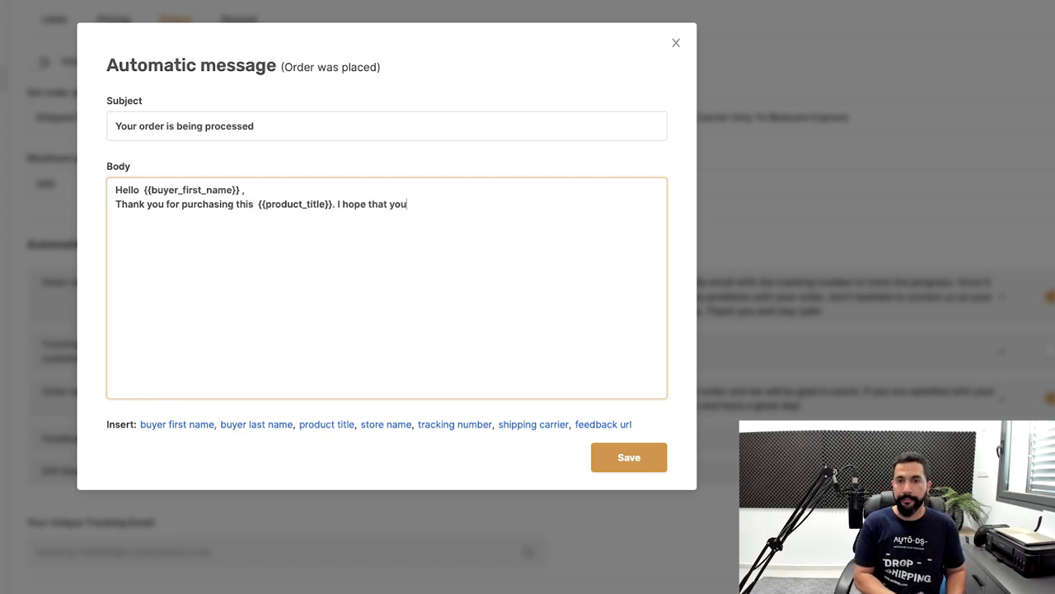
{"action": "type", "text": " will enjoy your purchase and don't"}
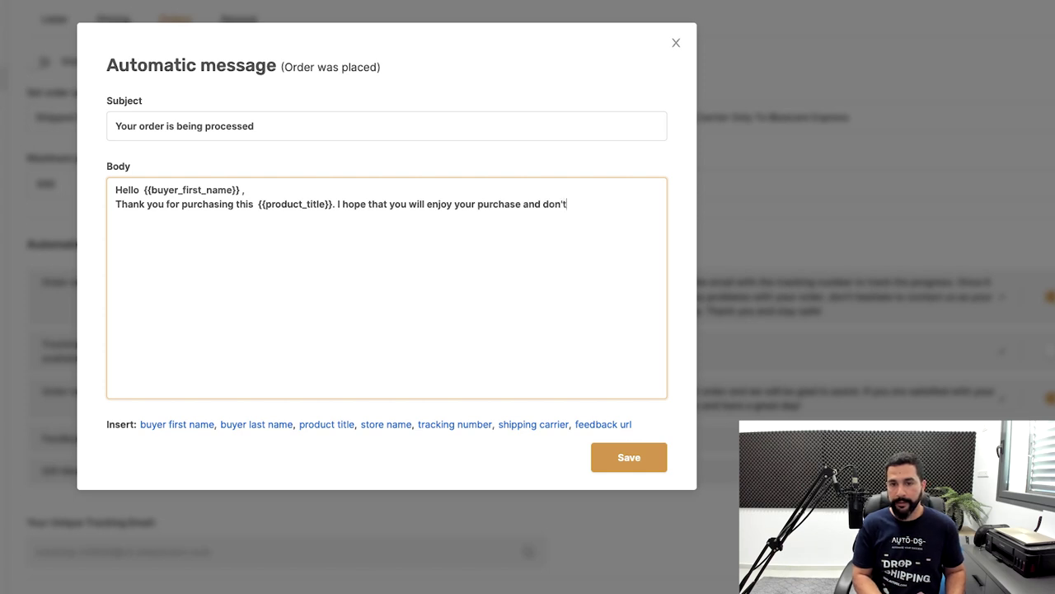
{"action": "key", "text": "BackSpace"}
{"action": "key", "text": "BackSpace"}
{"action": "key", "text": "BackSpace"}
{"action": "key", "text": "BackSpace"}
{"action": "key", "text": "BackSpace"}
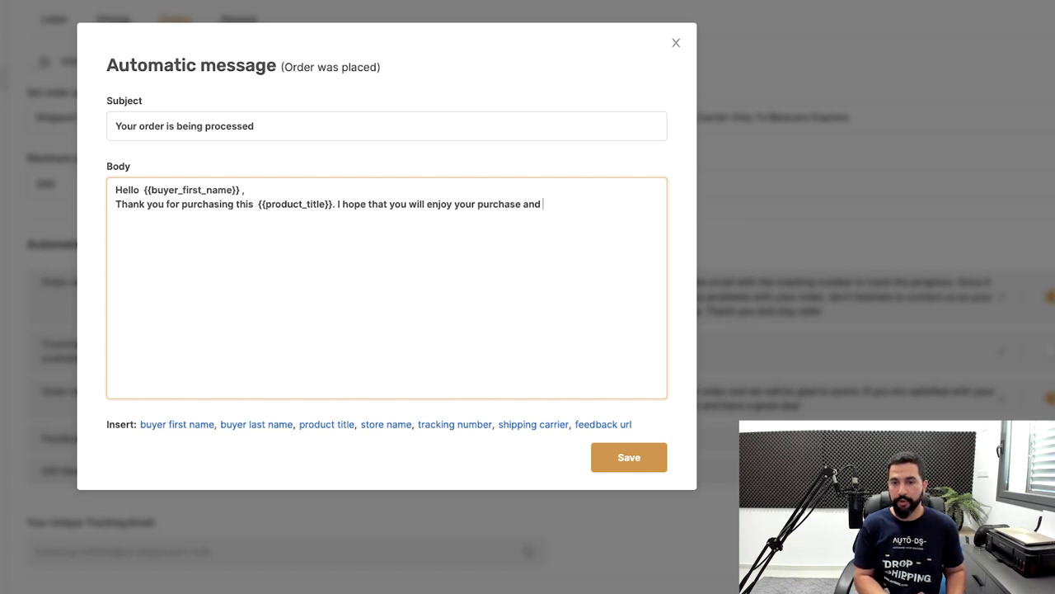
{"action": "type", "text": "if there is any trouble"}
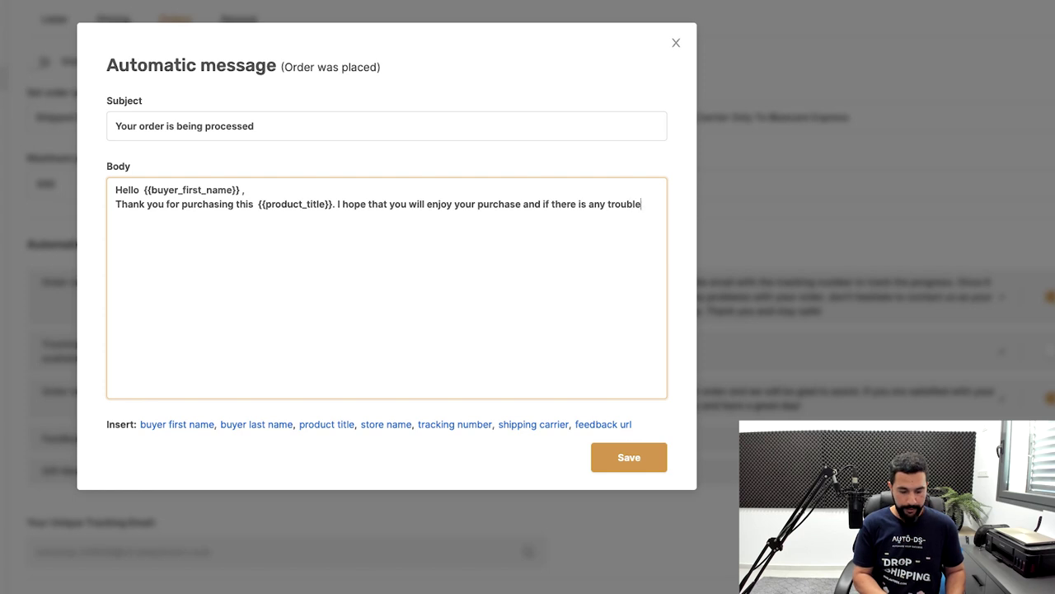
Finish the sentence with ", do not hesitate to reach out to us at Dogs Are Us." and close the message without saving.
{"action": "type", "text": ", do not h"}
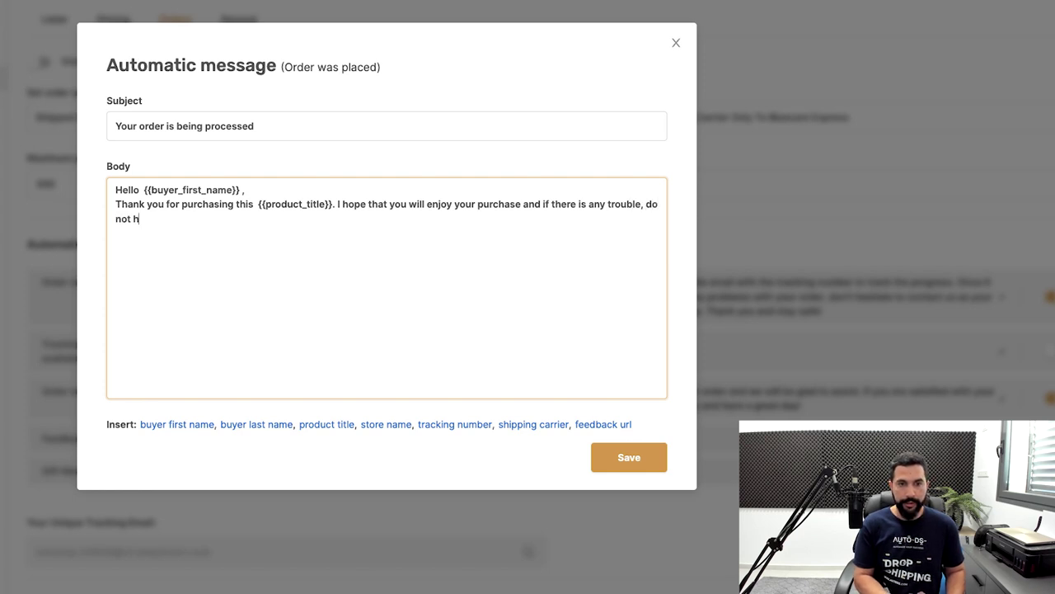
{"action": "type", "text": "esitate to reach out"}
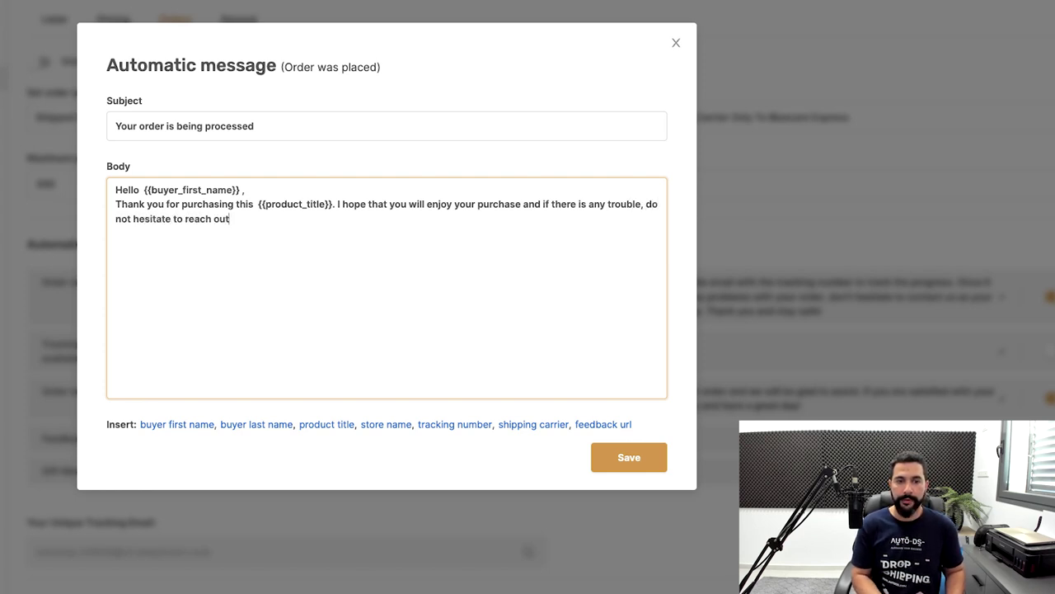
{"action": "type", "text": " to us at Dogs Are Us"}
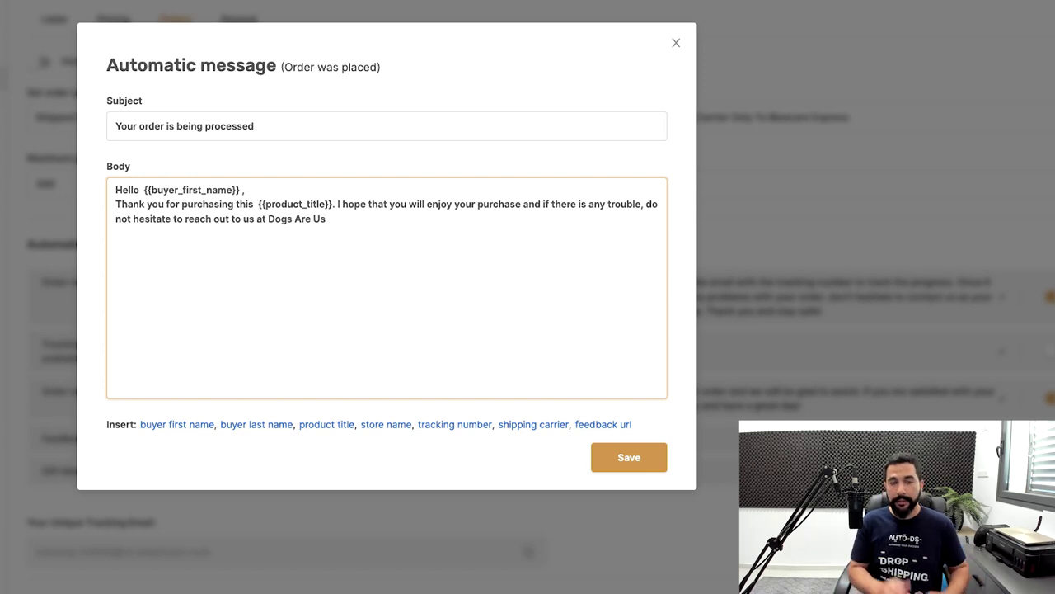
{"action": "type", "text": "."}
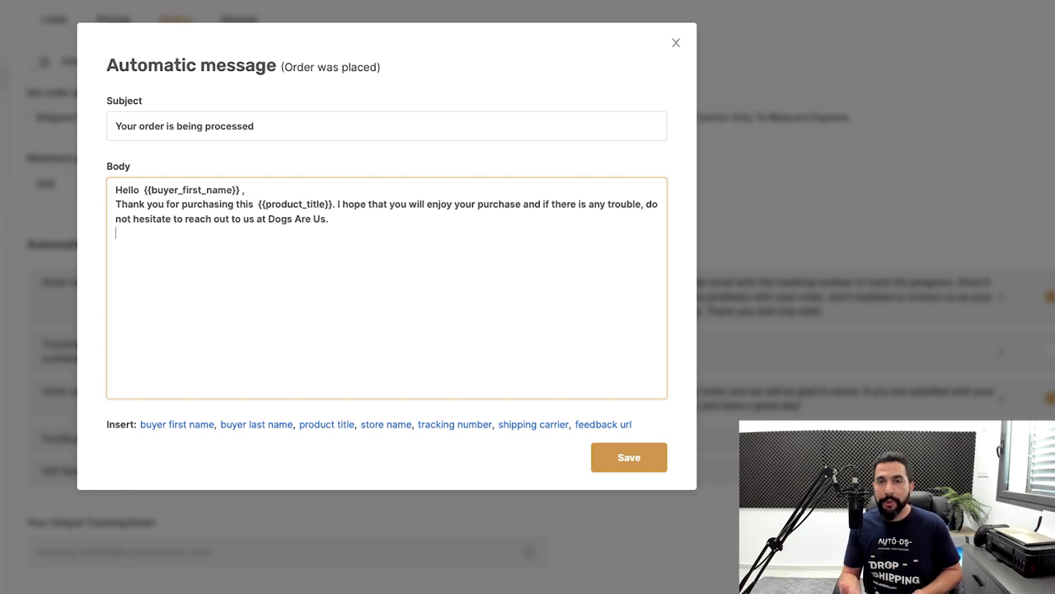
{"action": "key", "text": "Return"}
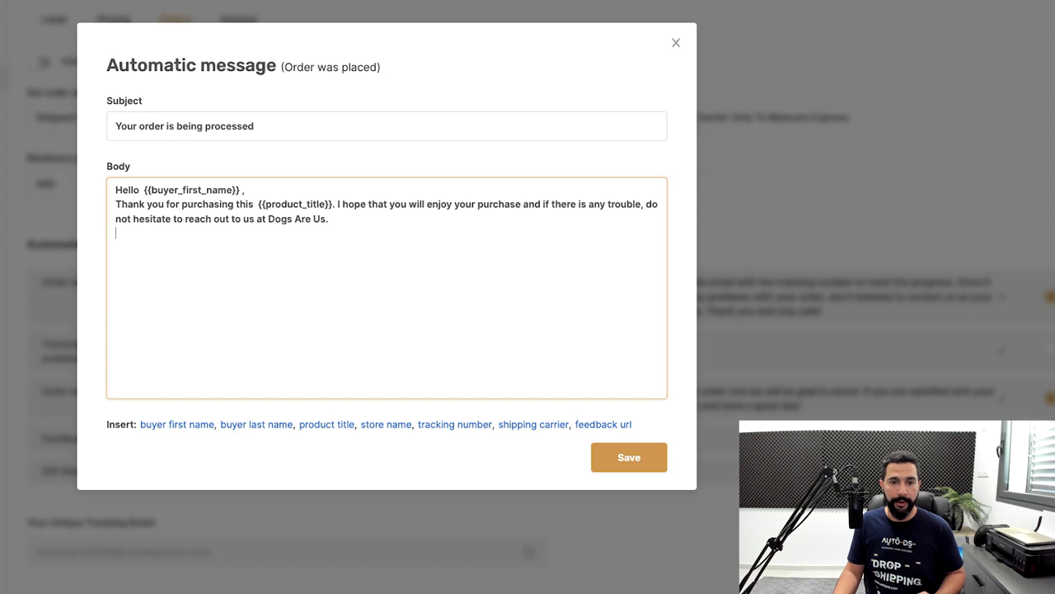
{"action": "key", "text": "Escape"}
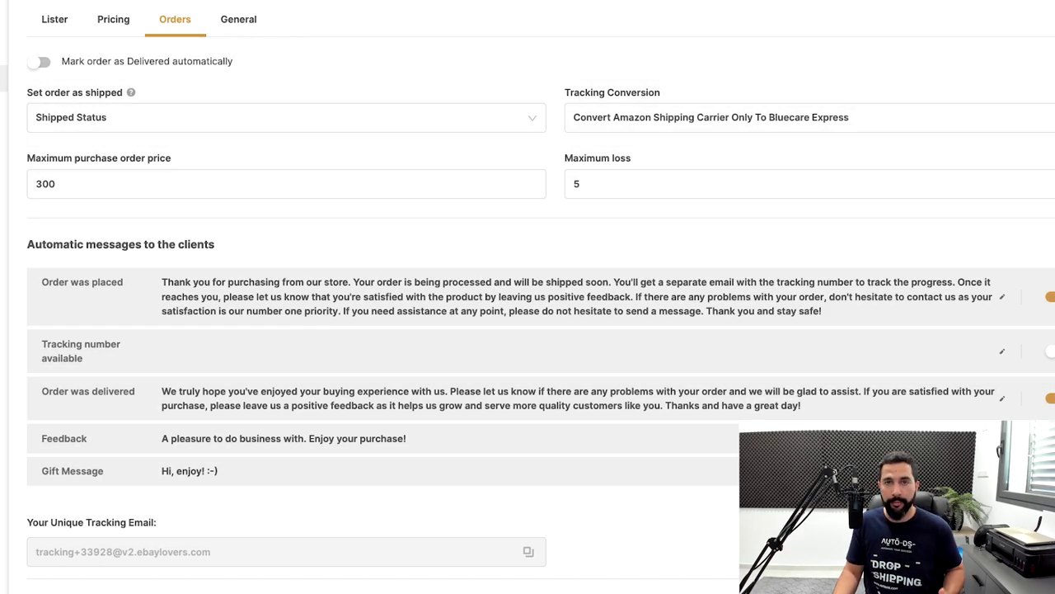
View the "Tracking number available" automatic message editor and its insertable variables, and close it without changes.
{"action": "left_click", "coordinate": [1002, 351]}
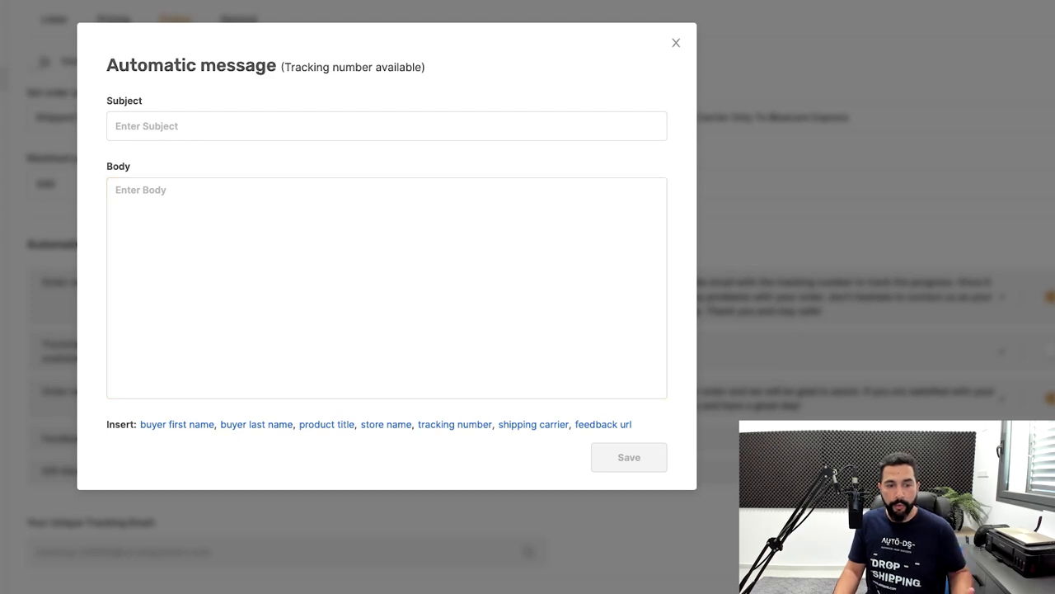
{"action": "key", "text": "Escape"}
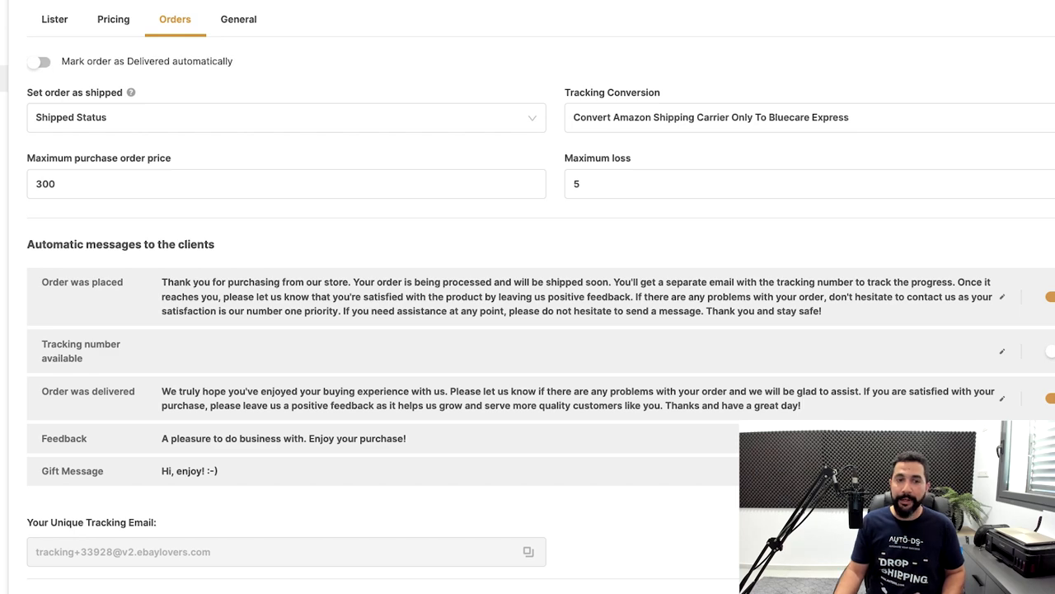
Replace the Gift Message body with "Yay! Your product has arrived! Don't forget to let us know how much you enjoyed it!".
{"action": "left_click", "coordinate": [1003, 470]}
{"action": "left_click", "coordinate": [172, 190]}
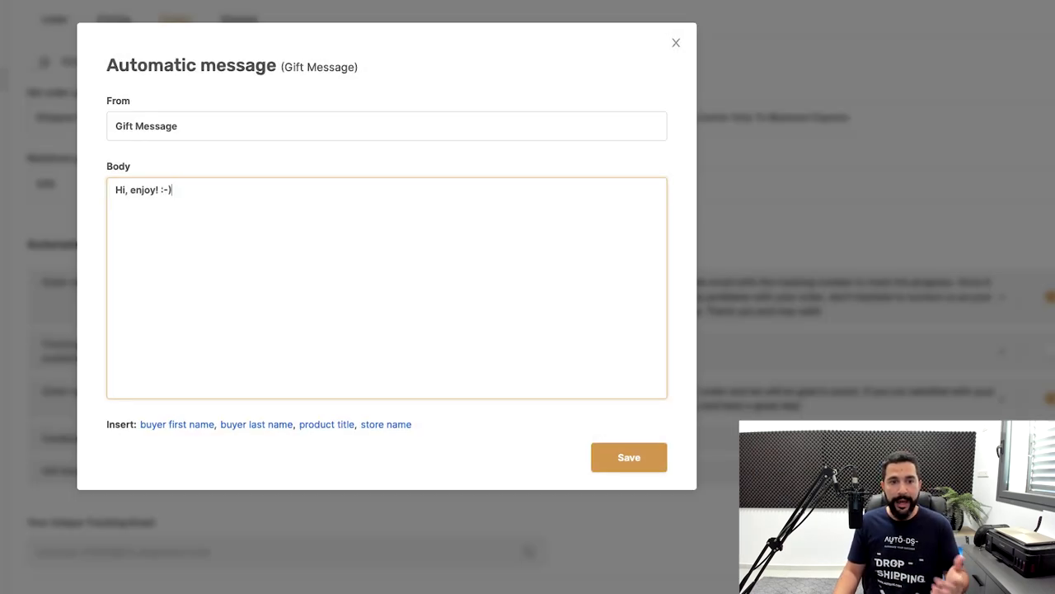
{"action": "key", "text": "ctrl+a"}
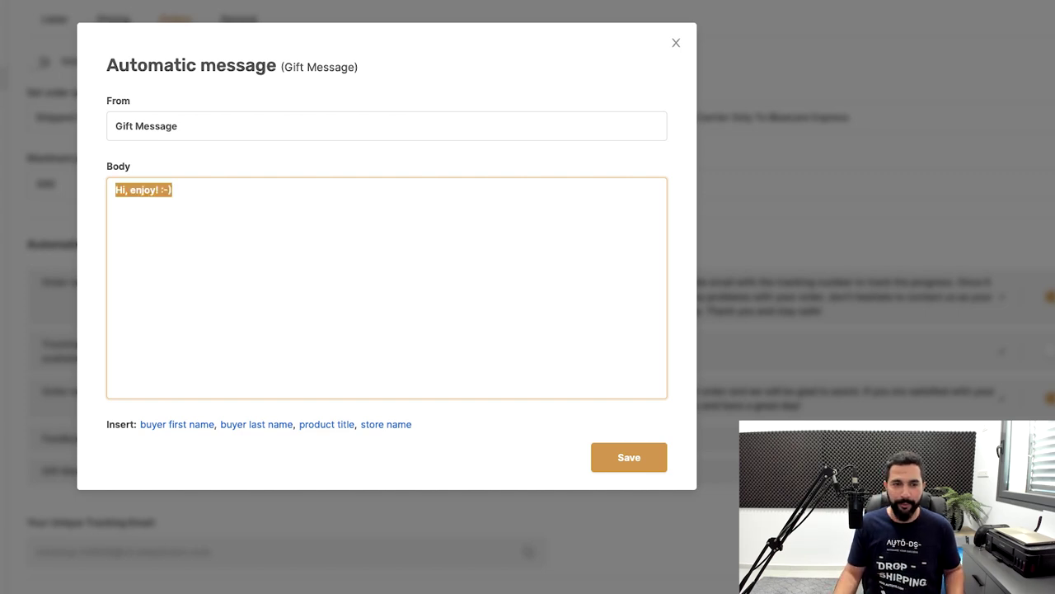
{"action": "type", "text": "Yay! Your pr"}
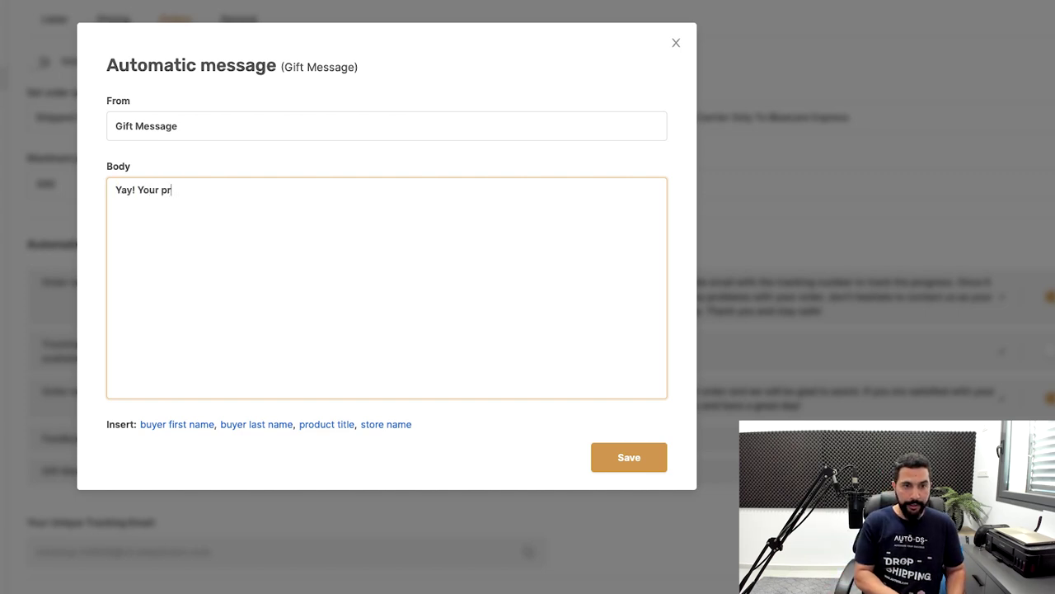
{"action": "type", "text": "oduct has arrived"}
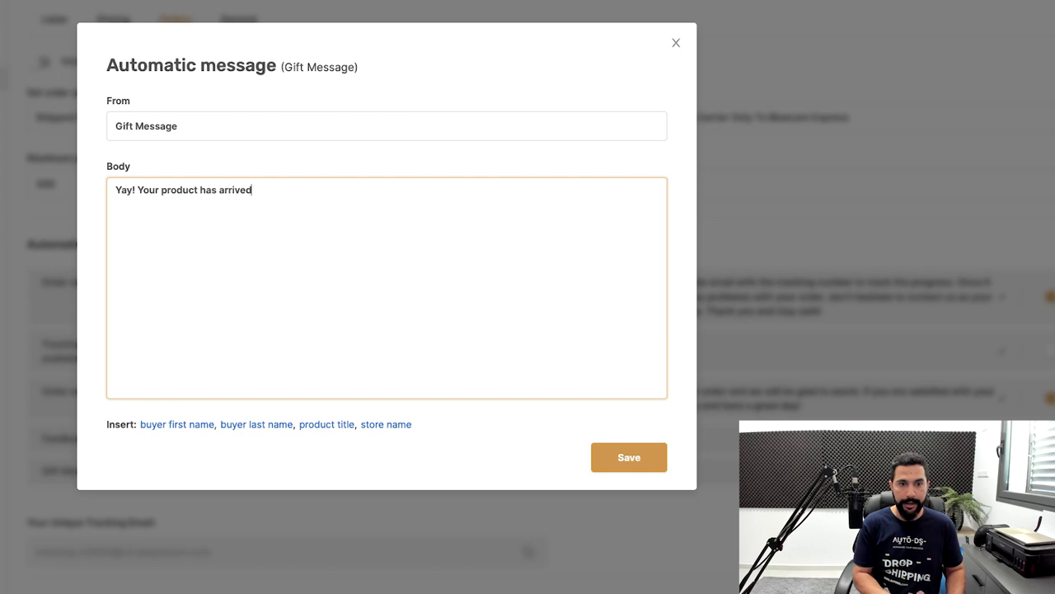
{"action": "type", "text": "! Don't forge"}
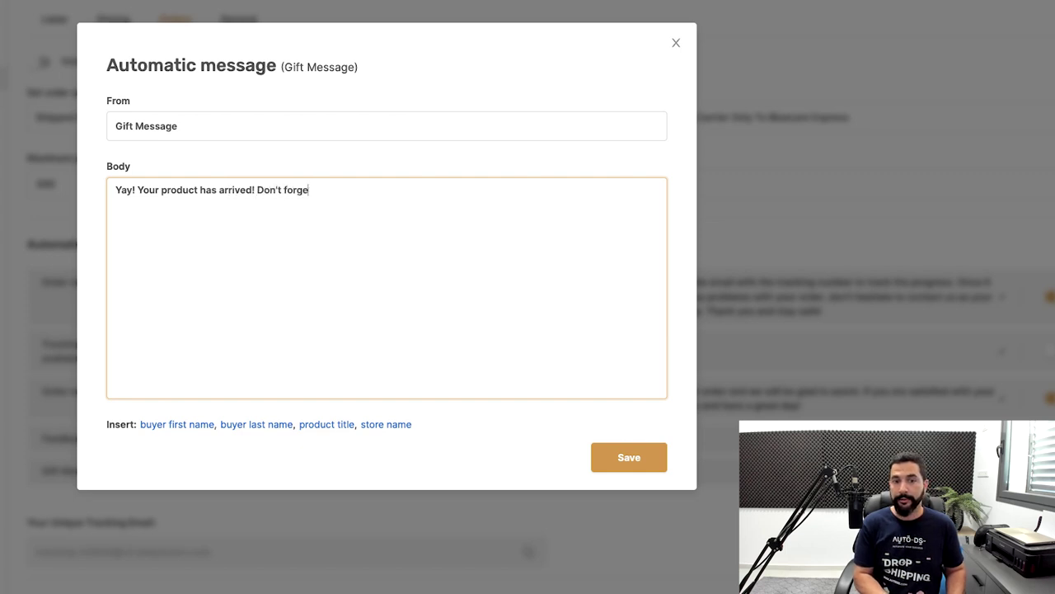
{"action": "type", "text": "t to let us know"}
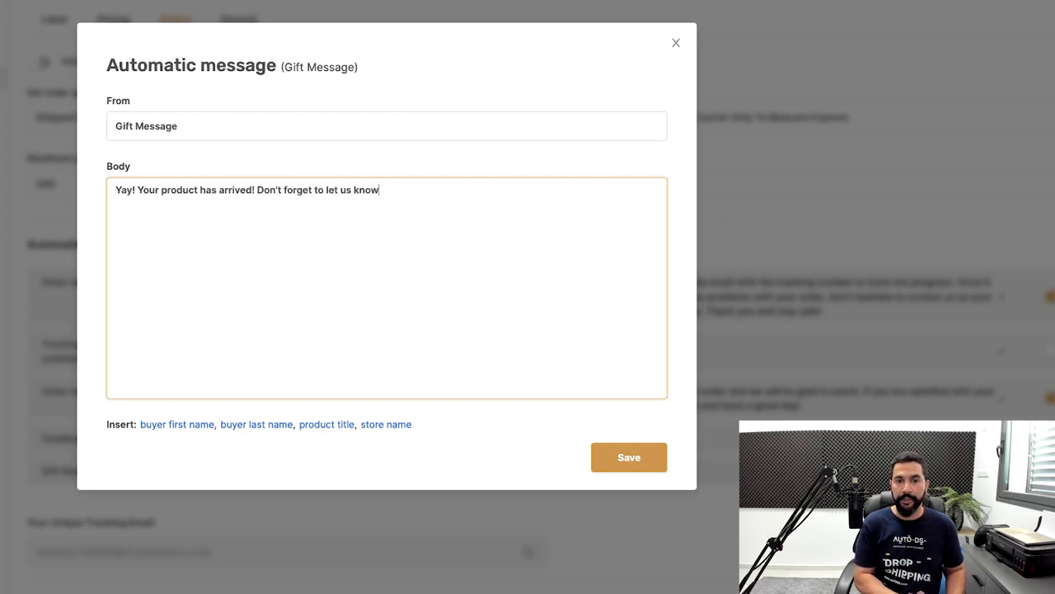
{"action": "type", "text": " how much you e"}
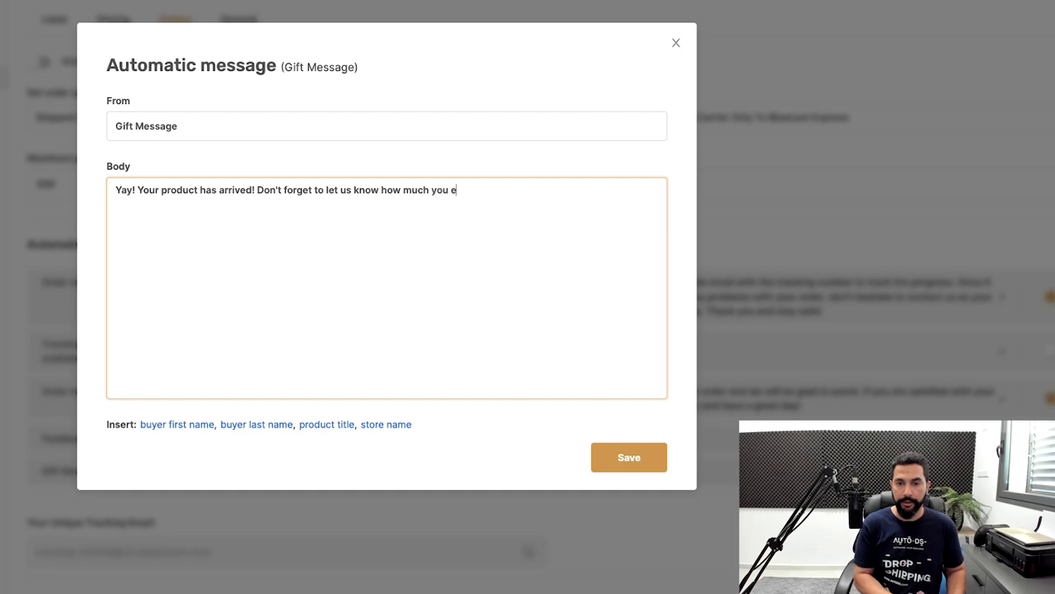
{"action": "type", "text": "njoyed it!"}
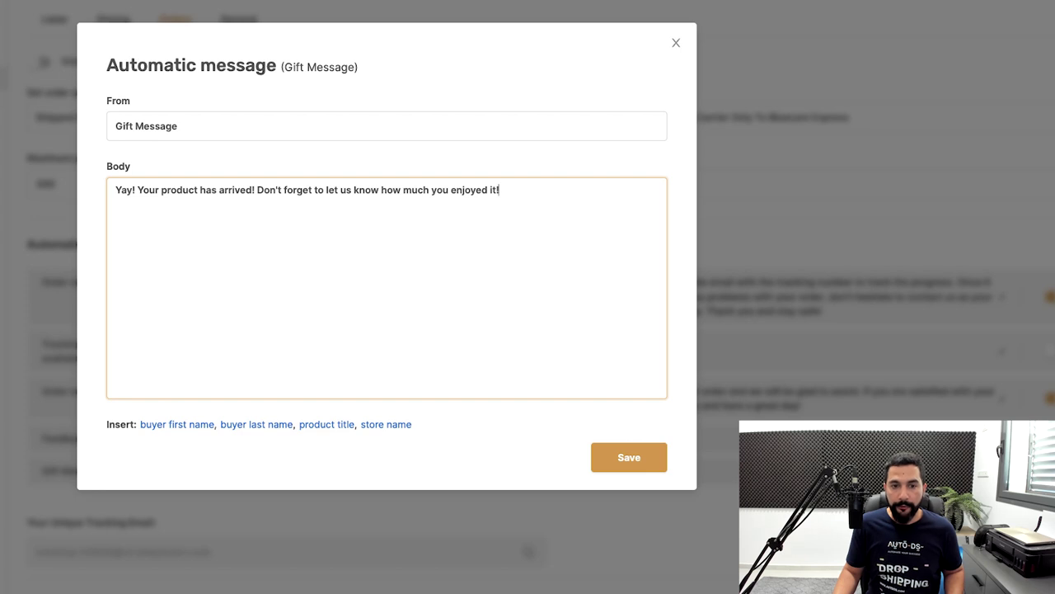
Replace "let us know" in the gift message with "update Dogs Are Us on".
{"action": "left_click_drag", "start_coordinate": [327, 190], "coordinate": [380, 190]}
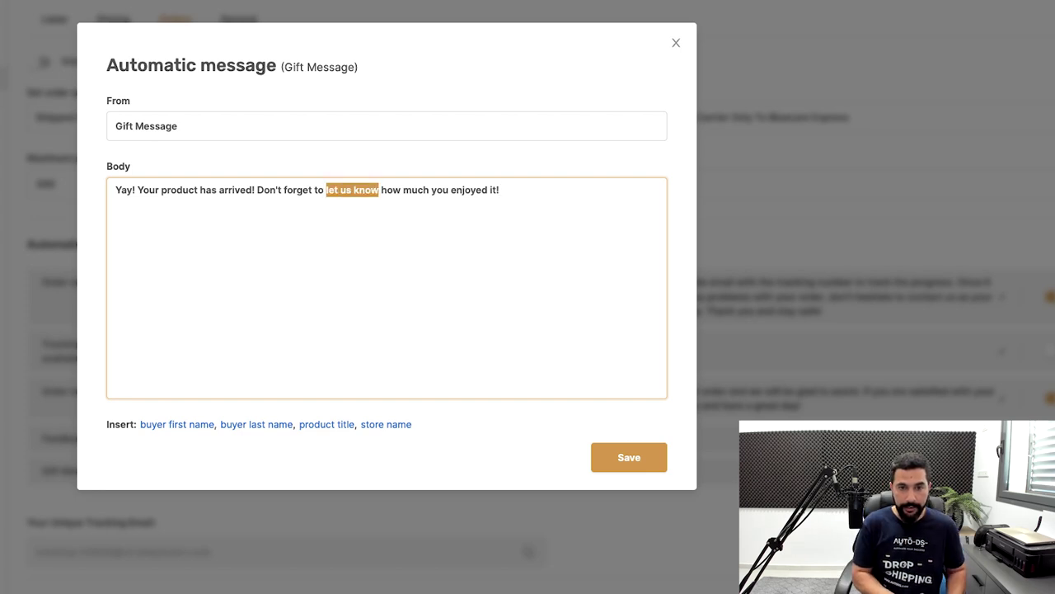
{"action": "type", "text": "update Dogs Are Us"}
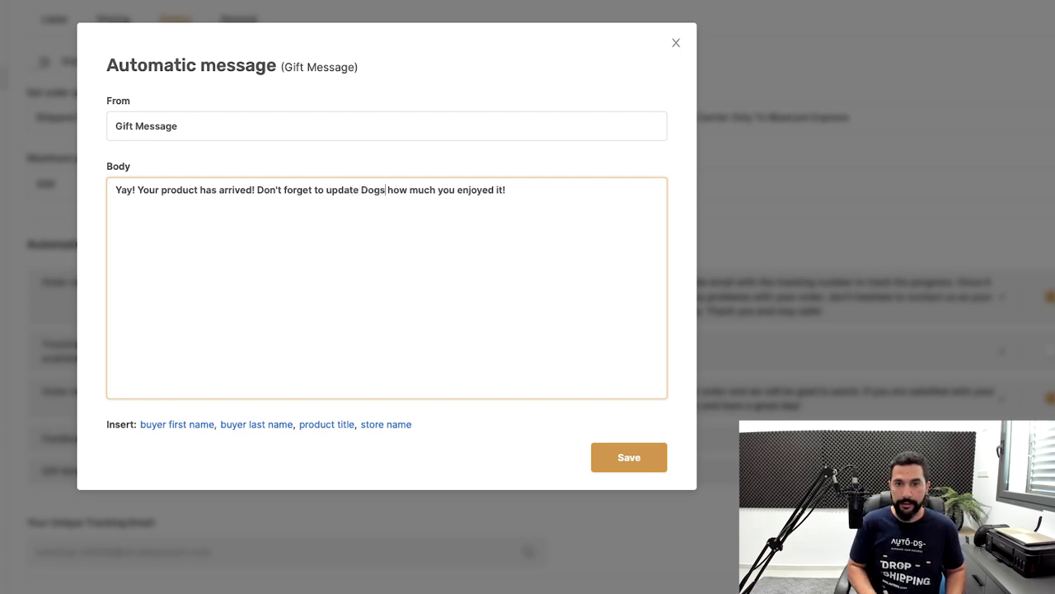
{"action": "type", "text": " on"}
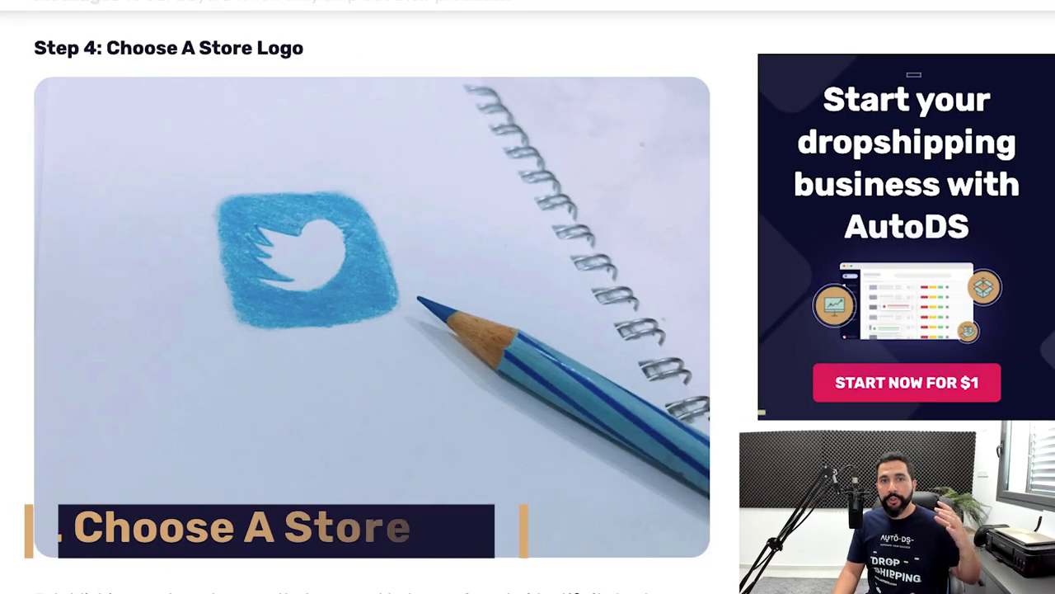
Switch to the Hatchful free logo maker and start a new logo design.
{"action": "scroll", "coordinate": [371, 316], "scroll_direction": "down", "scroll_amount": 1}
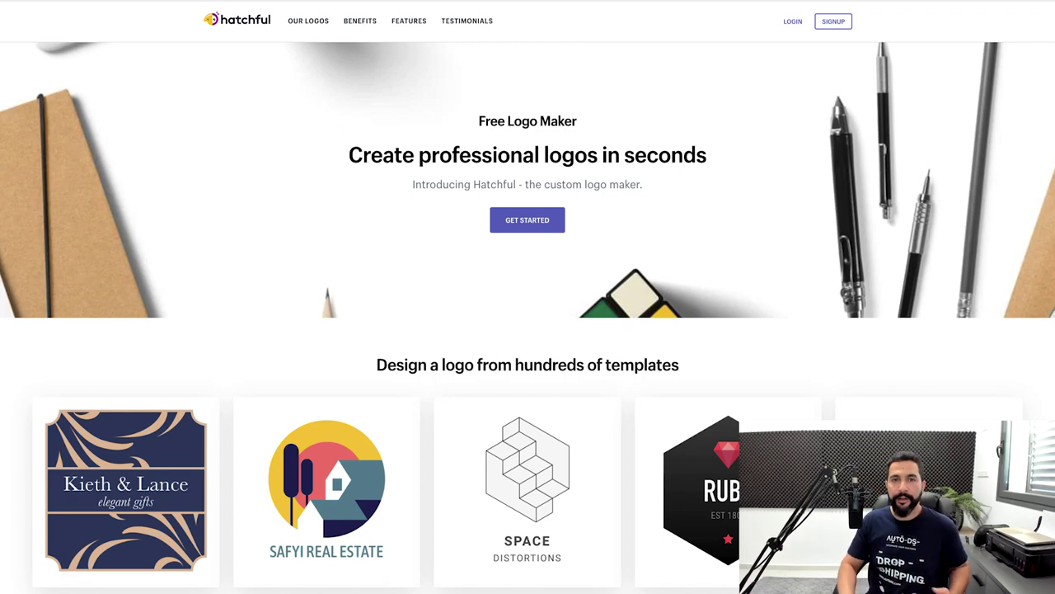
{"action": "left_click", "coordinate": [527, 219]}
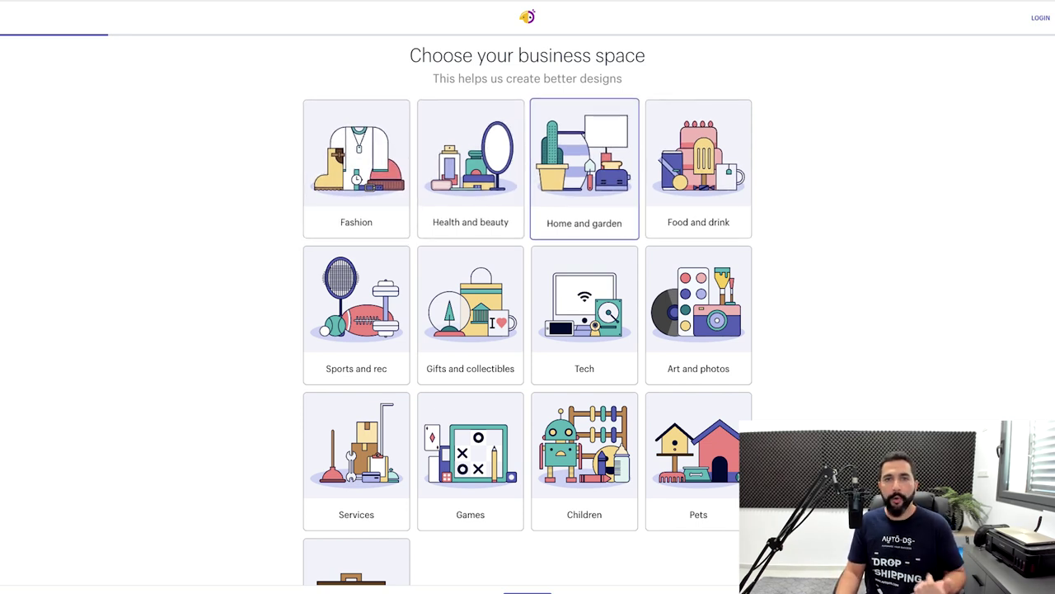
Set the logo's business space to Pets, choose a visual style and continue to the business name details.
{"action": "scroll", "coordinate": [528, 310], "scroll_direction": "down", "scroll_amount": 3}
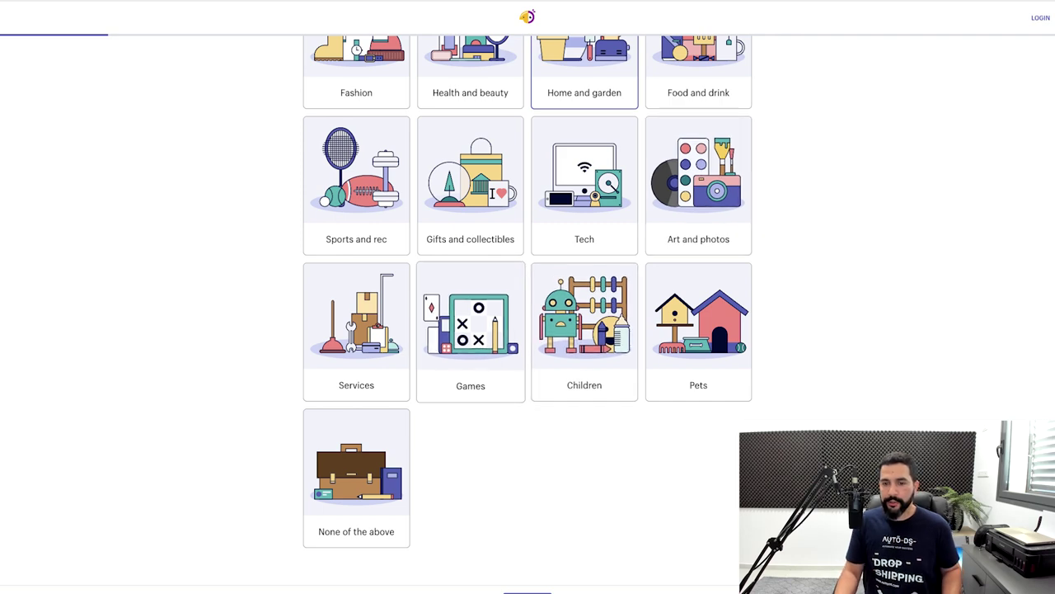
{"action": "left_click", "coordinate": [527, 592]}
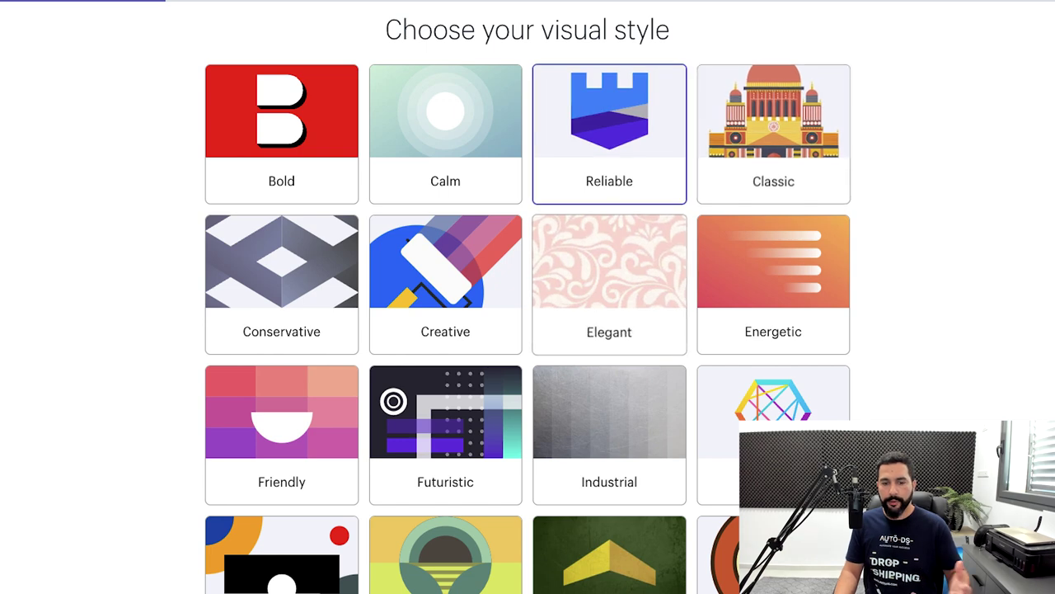
{"action": "scroll", "coordinate": [528, 297], "scroll_direction": "down", "scroll_amount": 1}
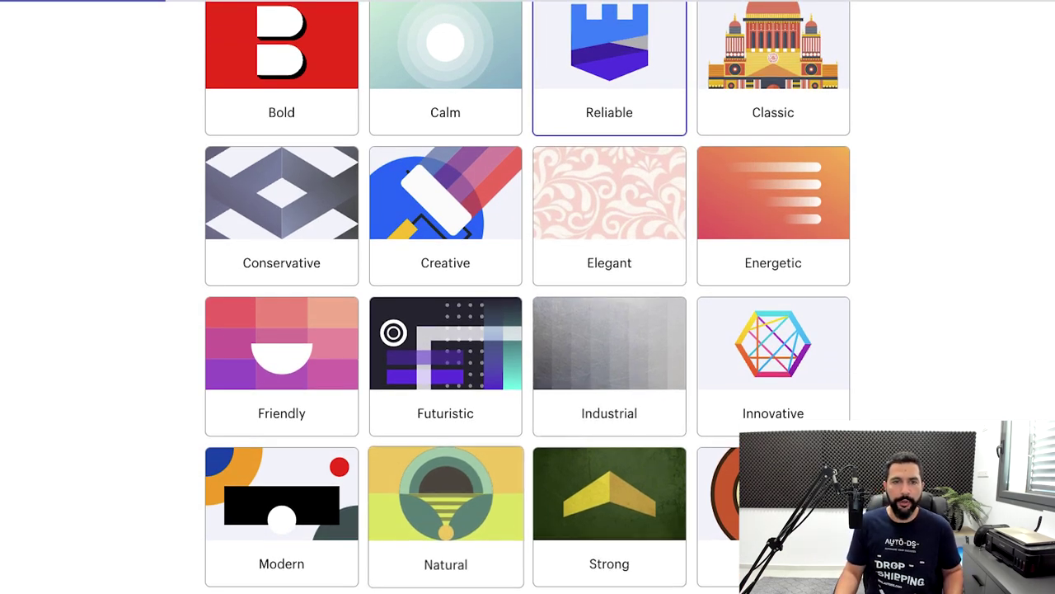
{"action": "scroll", "coordinate": [445, 330], "scroll_direction": "up", "scroll_amount": 1}
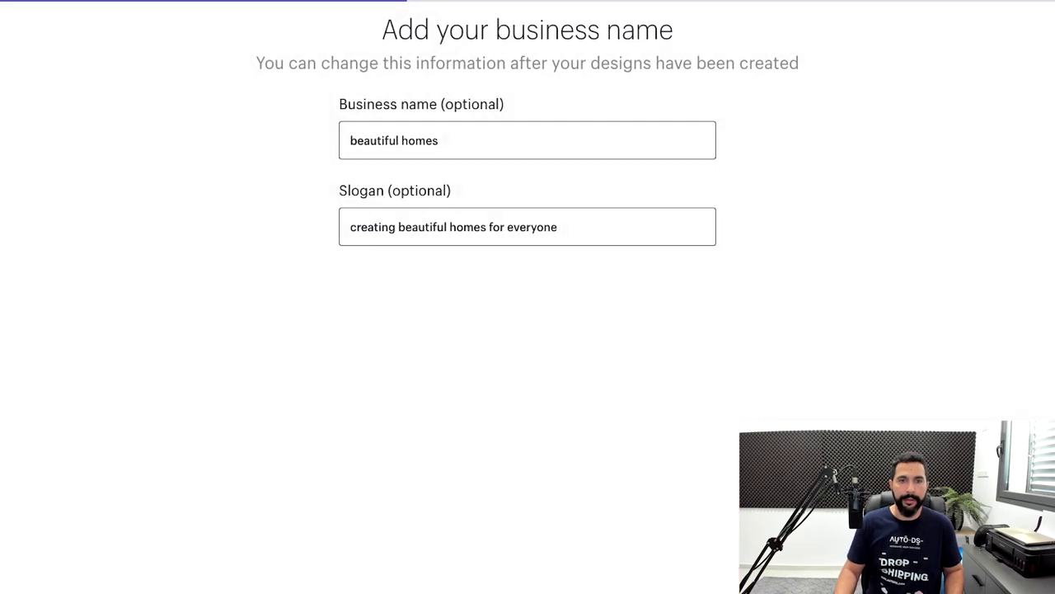
Set the business name to "Dogs Are Us" and the slogan to "For All Dog Lovers", and continue to the generated logos.
{"action": "key", "text": "ctrl+a"}
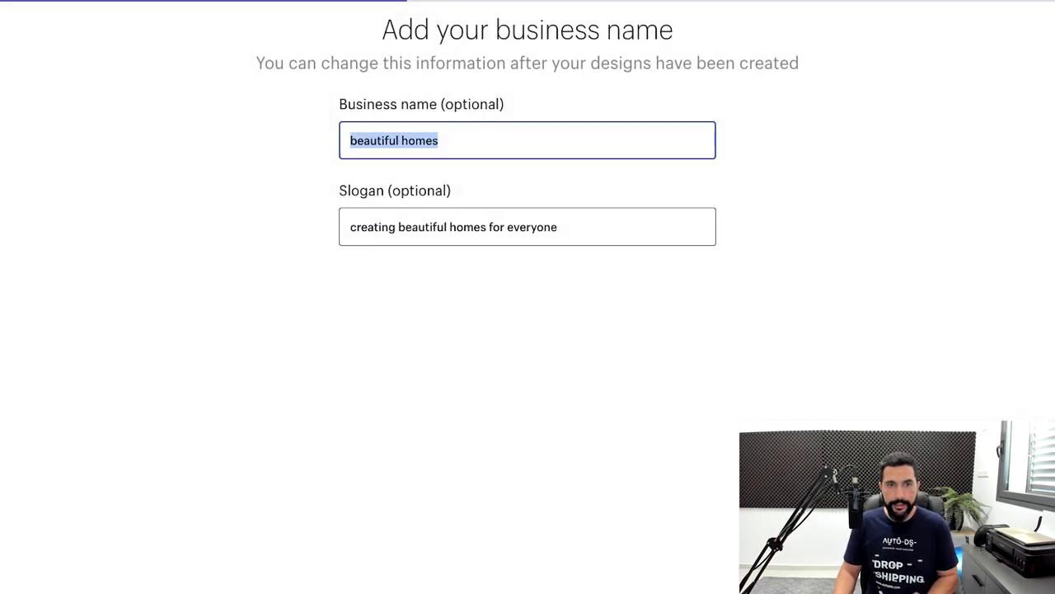
{"action": "key", "text": "Tab"}
{"action": "key", "text": "ctrl+a"}
{"action": "key", "text": "BackSpace"}
{"action": "key", "text": "shift+Tab"}
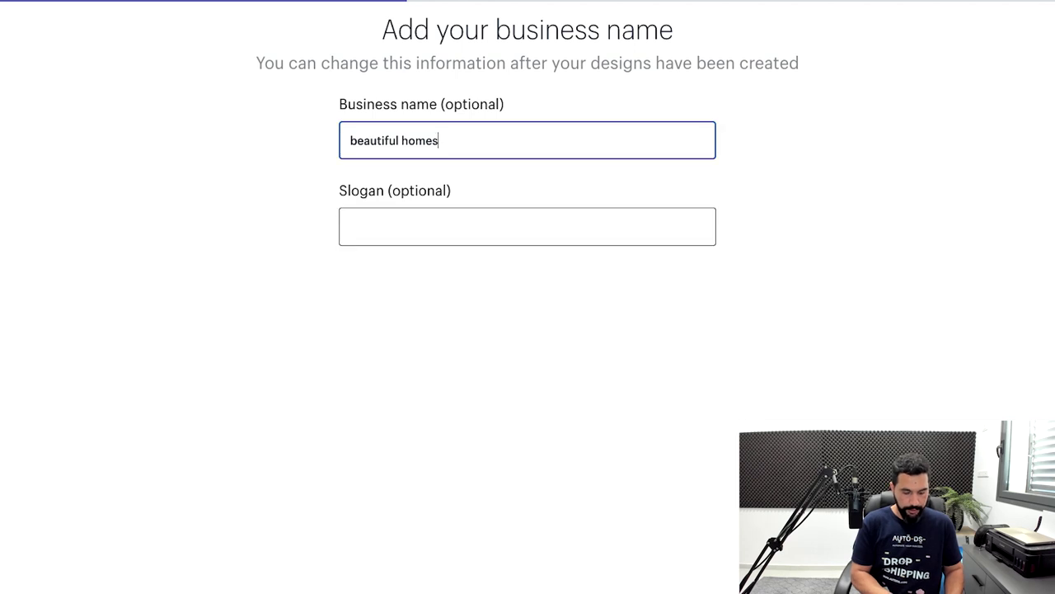
{"action": "key", "text": "ctrl+a"}
{"action": "type", "text": "Dogs Are Us"}
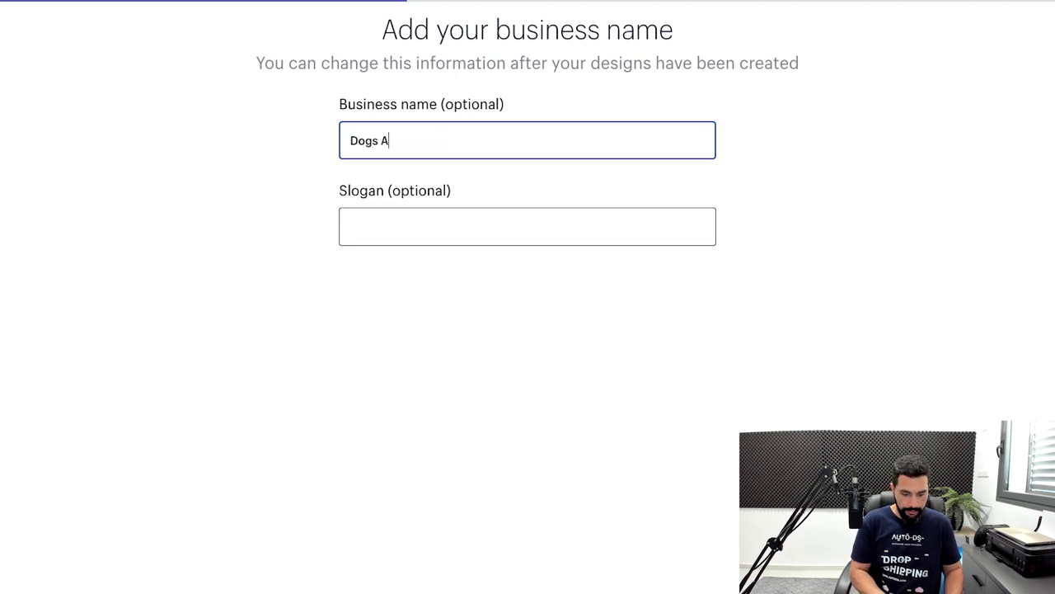
{"action": "key", "text": "Tab"}
{"action": "type", "text": "For All Dog Lovers"}
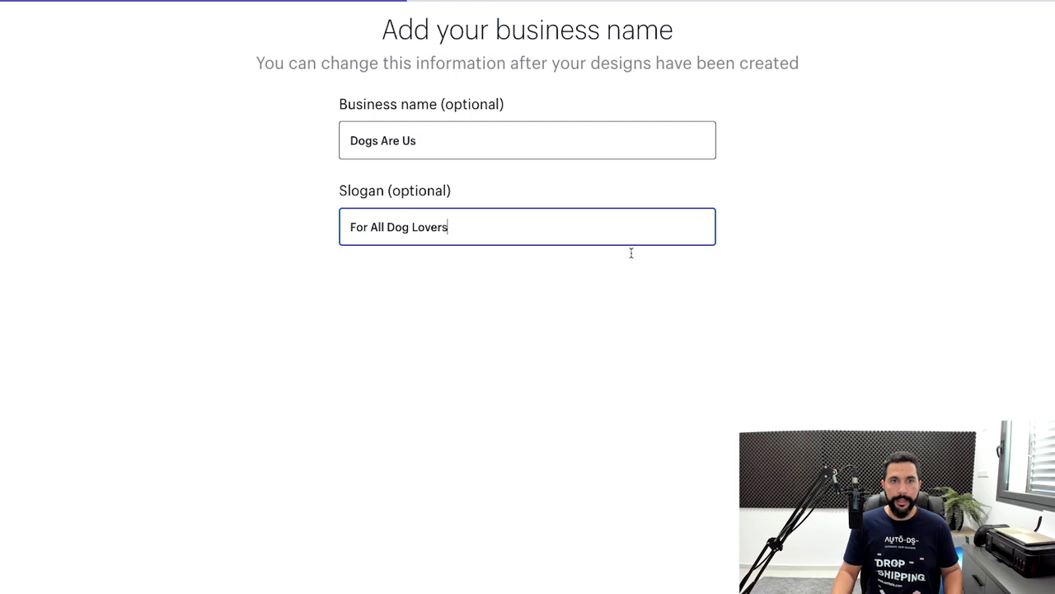
{"action": "key", "text": "Return"}
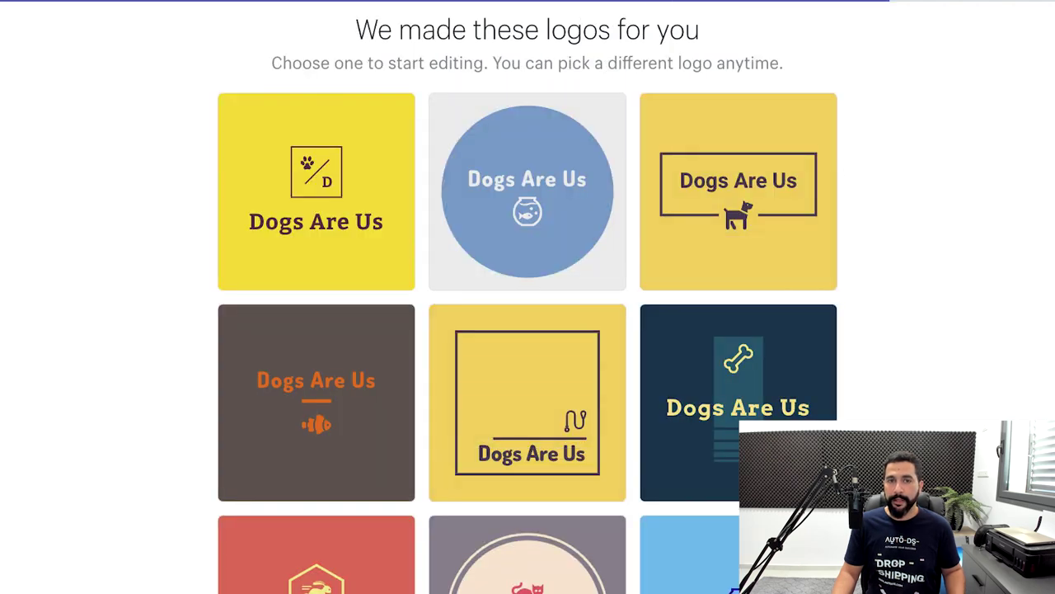
Browse the generated "Dogs Are Us" logo designs, comparing their icons, colours and layouts.
{"action": "scroll", "coordinate": [527, 248], "scroll_direction": "down", "scroll_amount": 1}
{"action": "scroll", "coordinate": [528, 297], "scroll_direction": "down", "scroll_amount": 4}
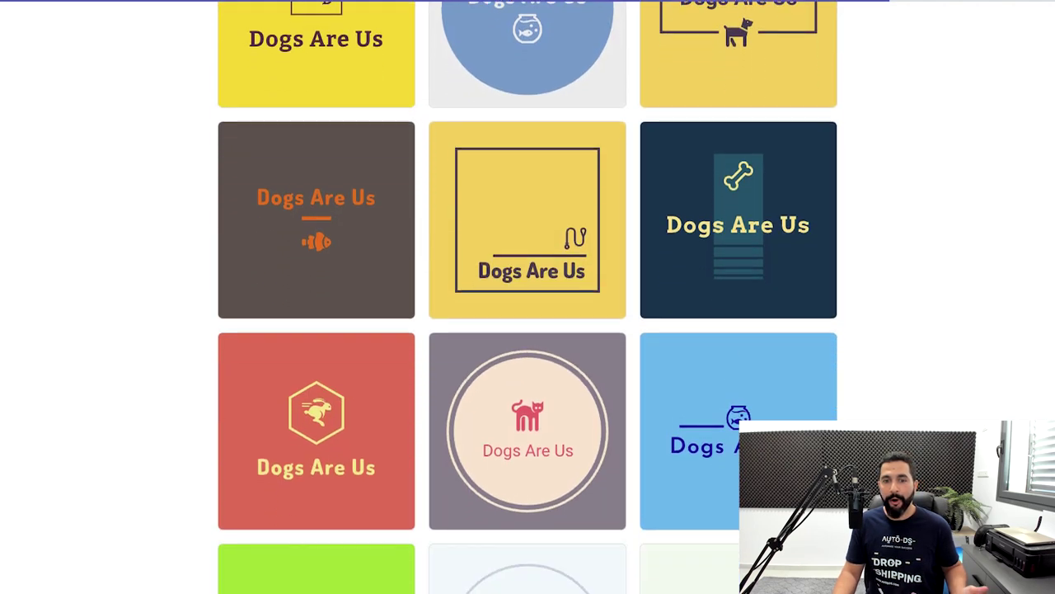
{"action": "scroll", "coordinate": [528, 297], "scroll_direction": "up", "scroll_amount": 3}
{"action": "scroll", "coordinate": [528, 297], "scroll_direction": "down", "scroll_amount": 1}
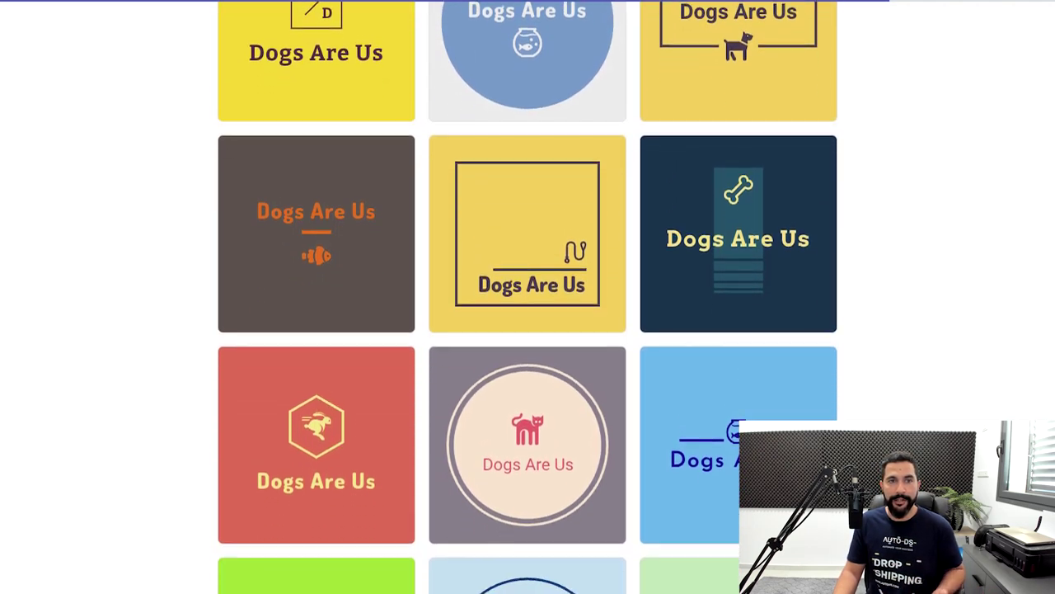
{"action": "scroll", "coordinate": [528, 297], "scroll_direction": "up", "scroll_amount": 1}
{"action": "scroll", "coordinate": [528, 297], "scroll_direction": "down", "scroll_amount": 1}
{"action": "scroll", "coordinate": [317, 124], "scroll_direction": "up", "scroll_amount": 1}
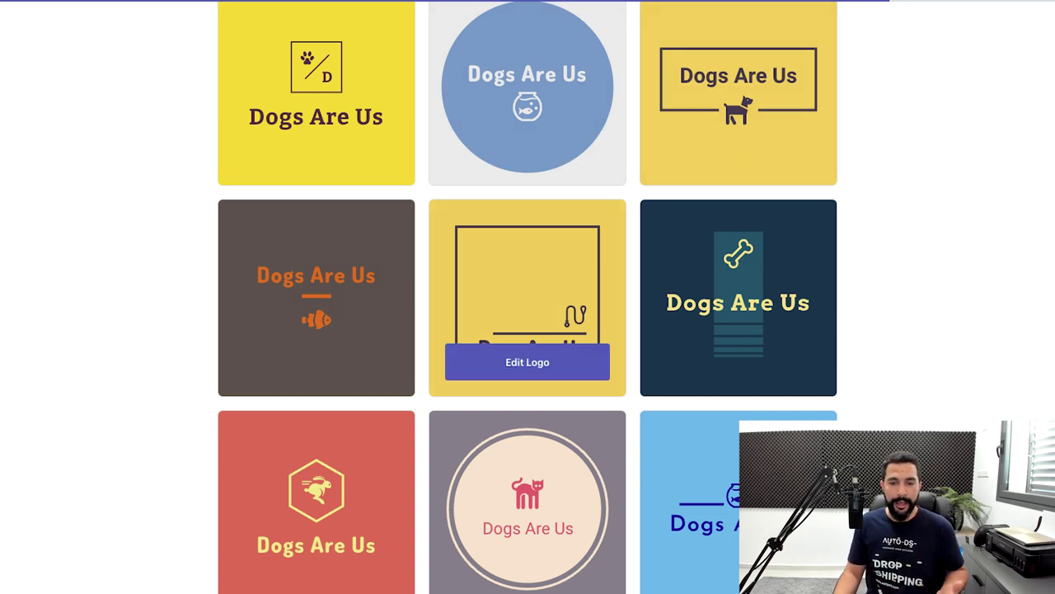
{"action": "scroll", "coordinate": [527, 495], "scroll_direction": "down", "scroll_amount": 5}
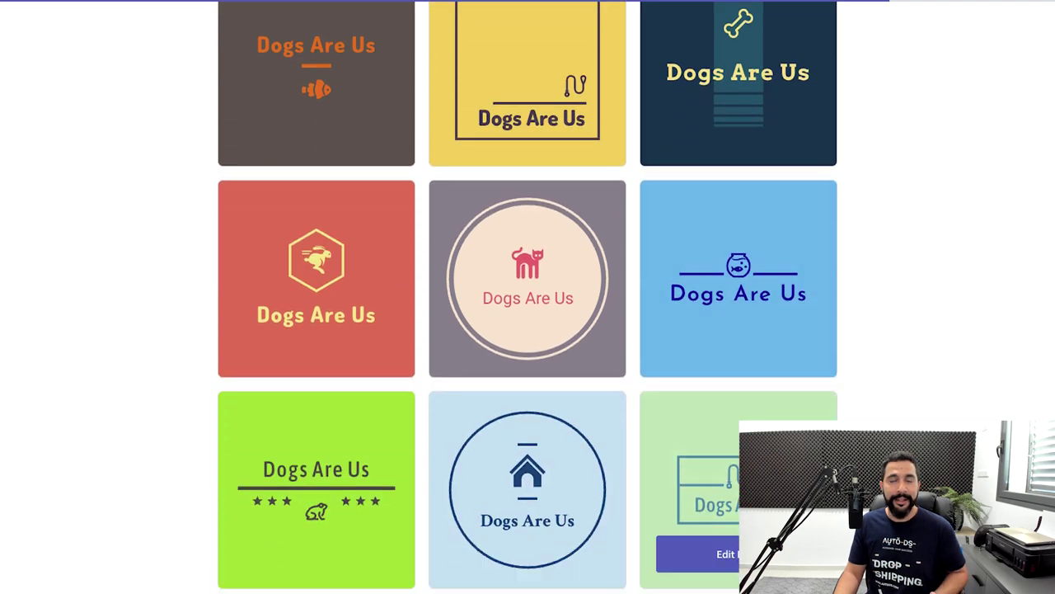
{"action": "scroll", "coordinate": [528, 528], "scroll_direction": "down", "scroll_amount": 5}
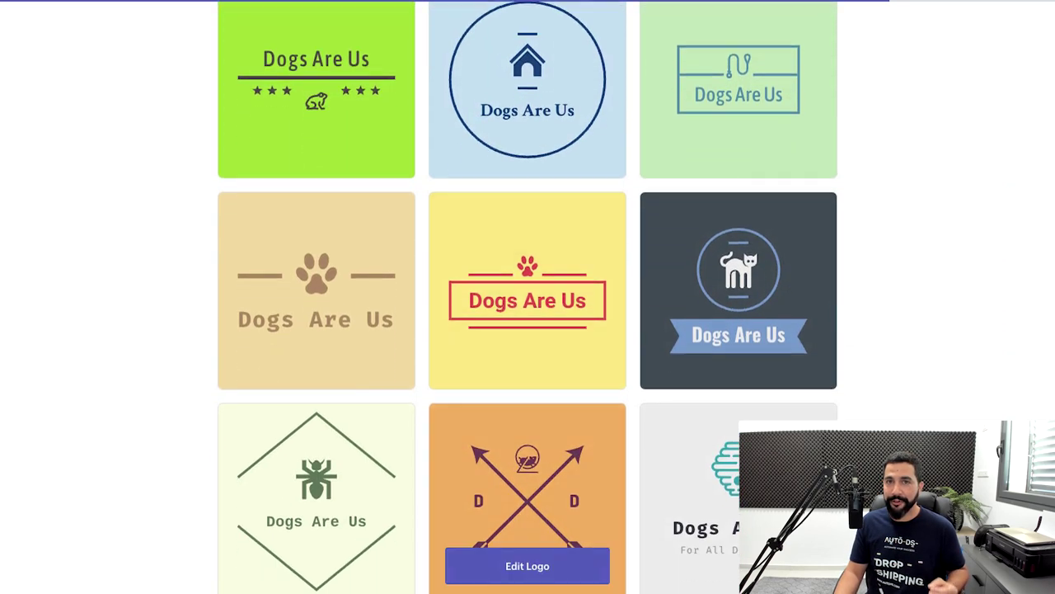
{"action": "scroll", "coordinate": [528, 495], "scroll_direction": "down", "scroll_amount": 2}
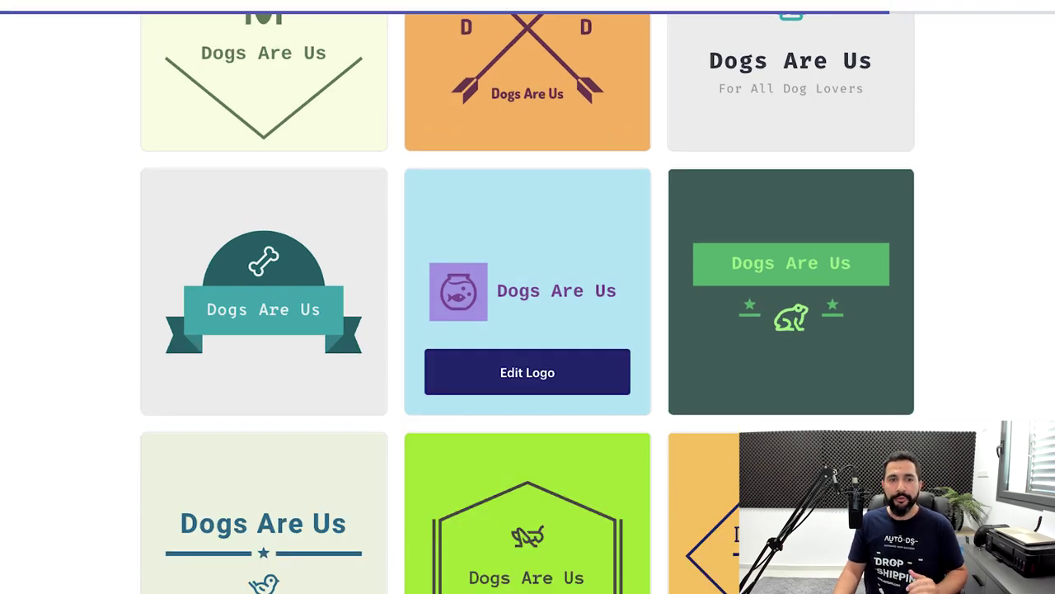
{"action": "scroll", "coordinate": [527, 379], "scroll_direction": "down", "scroll_amount": 5}
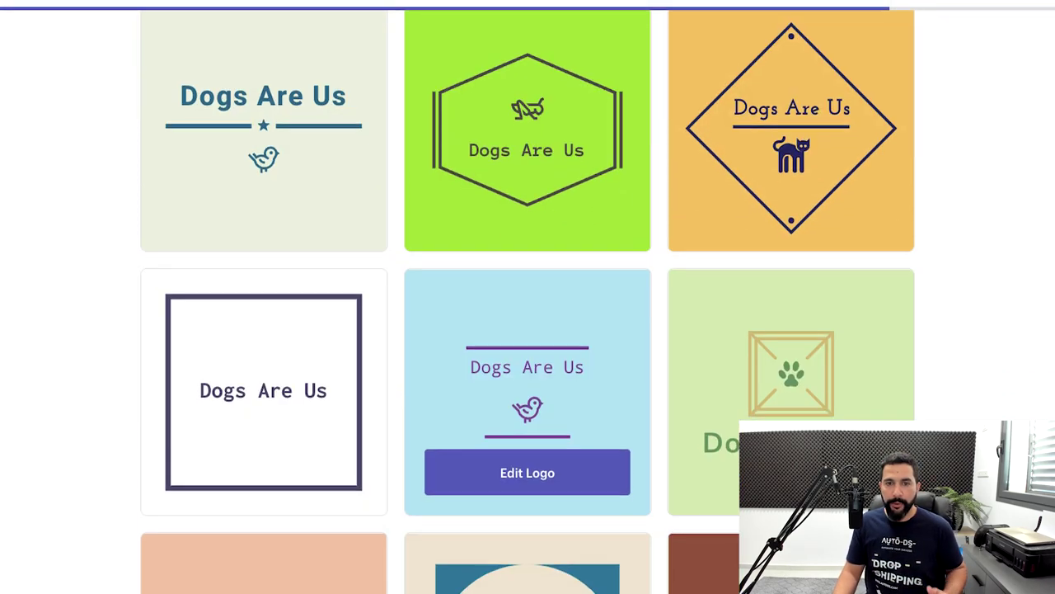
{"action": "scroll", "coordinate": [527, 477], "scroll_direction": "up", "scroll_amount": 15}
{"action": "scroll", "coordinate": [527, 289], "scroll_direction": "down", "scroll_amount": 1}
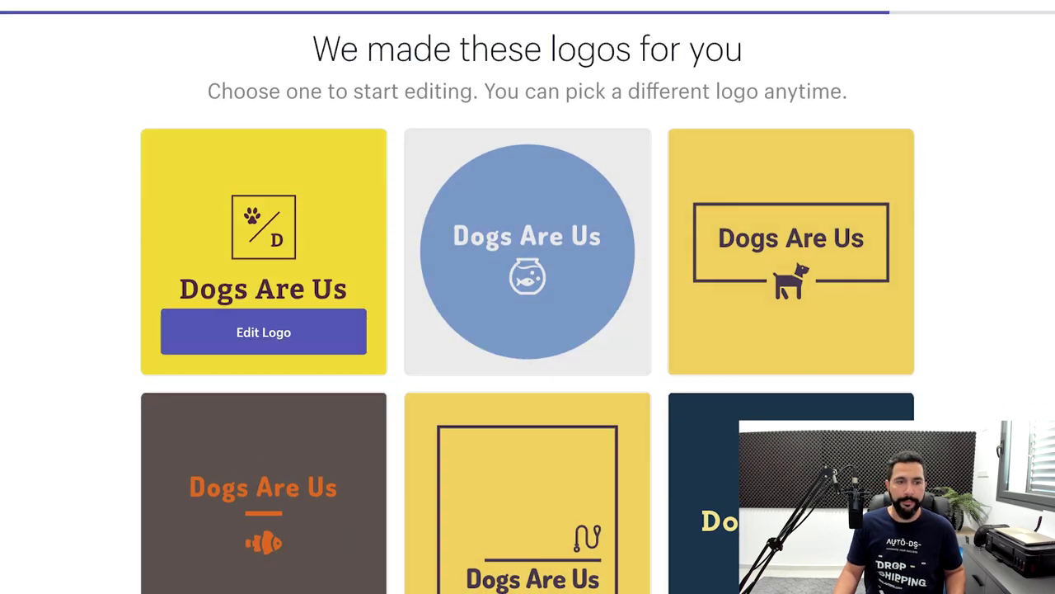
Edit the yellow logo with the boxed paw print and letter D, and change its lettering to a monospaced sans-serif font.
{"action": "left_click", "coordinate": [264, 331]}
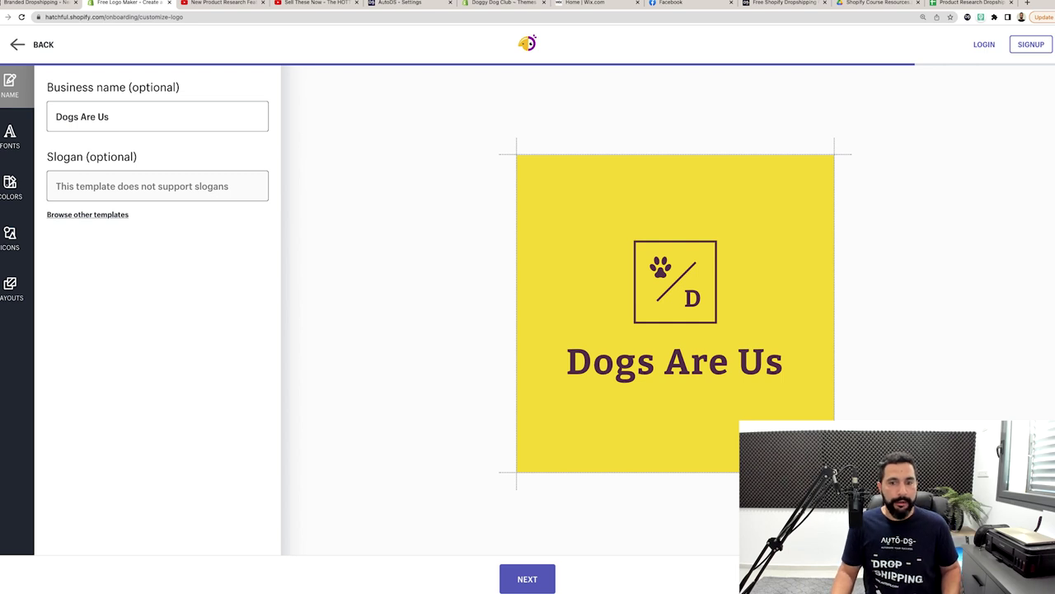
{"action": "left_click", "coordinate": [108, 116]}
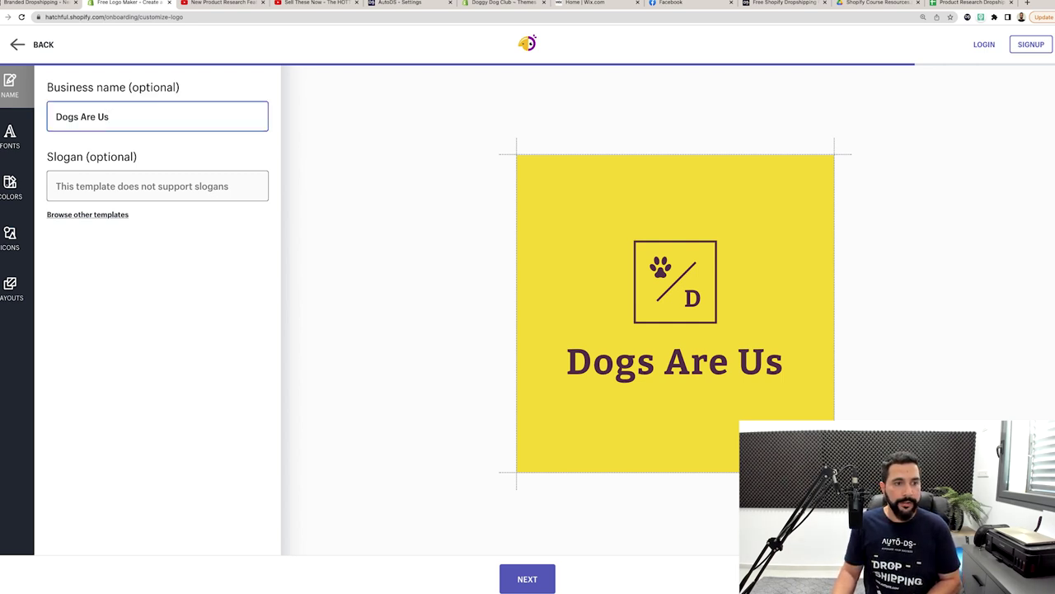
{"action": "left_click", "coordinate": [10, 137]}
{"action": "left_click", "coordinate": [231, 353]}
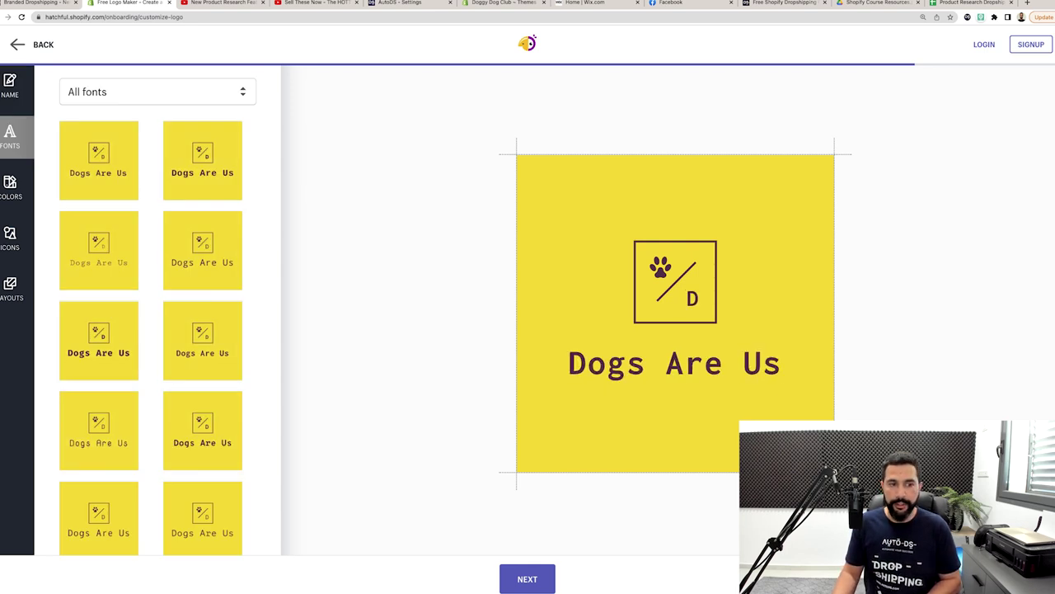
Apply the colour scheme with white artwork on a near-black background to the logo and browse the other schemes.
{"action": "left_click", "coordinate": [10, 187]}
{"action": "left_click", "coordinate": [202, 341]}
{"action": "scroll", "coordinate": [202, 341], "scroll_direction": "down", "scroll_amount": 1}
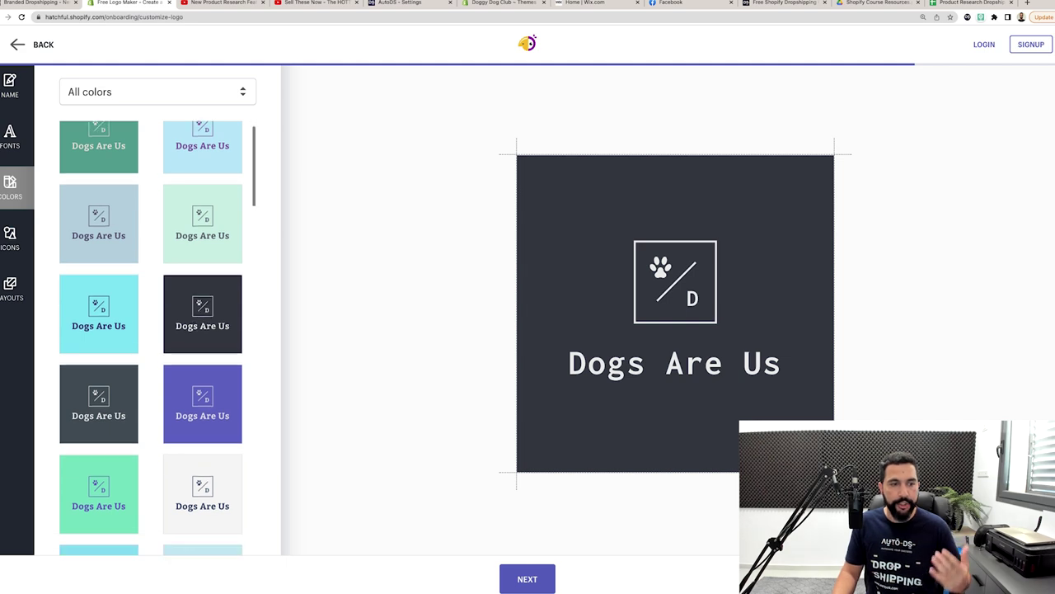
{"action": "scroll", "coordinate": [150, 338], "scroll_direction": "down", "scroll_amount": 5}
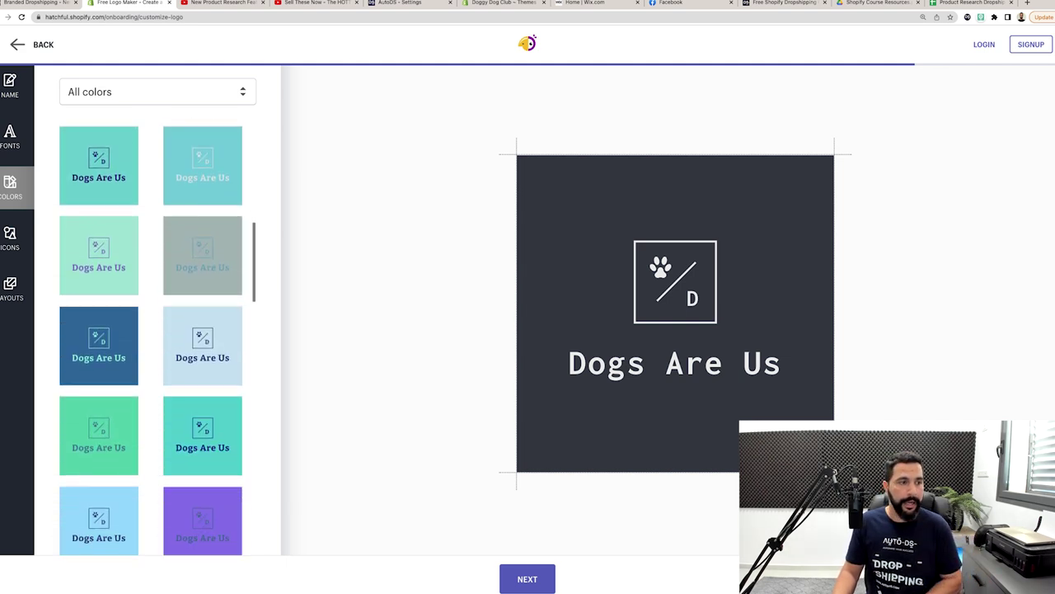
{"action": "scroll", "coordinate": [151, 338], "scroll_direction": "down", "scroll_amount": 2}
Set the logo's icon to the standing dog from the Animals category and show the available layouts.
{"action": "left_click", "coordinate": [10, 238]}
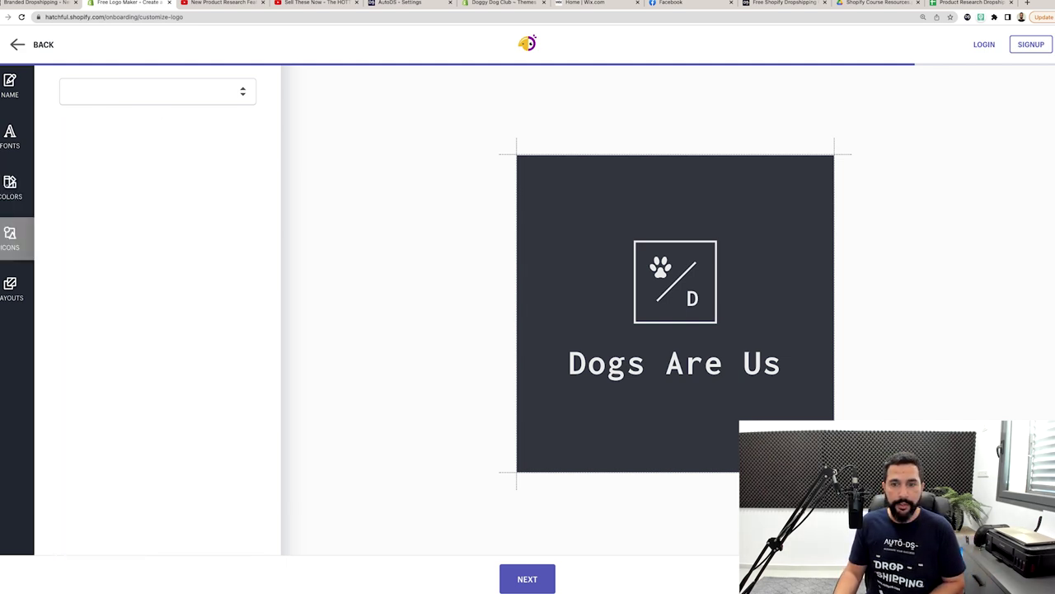
{"action": "left_click", "coordinate": [234, 245]}
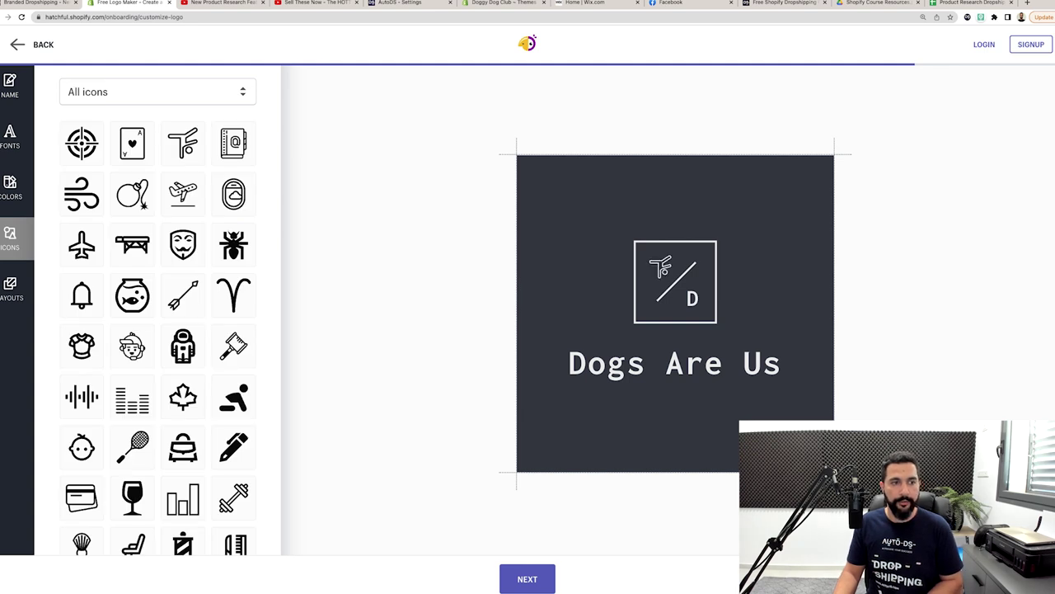
{"action": "scroll", "coordinate": [233, 244], "scroll_direction": "down", "scroll_amount": 1}
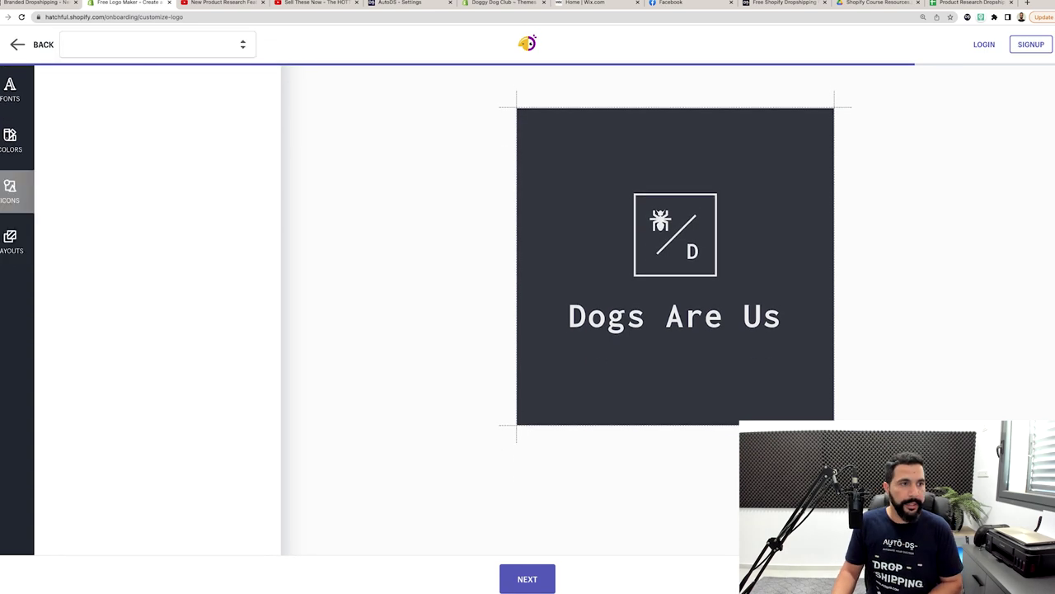
{"action": "scroll", "coordinate": [528, 310], "scroll_direction": "up", "scroll_amount": 1}
{"action": "scroll", "coordinate": [528, 310], "scroll_direction": "down", "scroll_amount": 1}
{"action": "scroll", "coordinate": [528, 310], "scroll_direction": "up", "scroll_amount": 1}
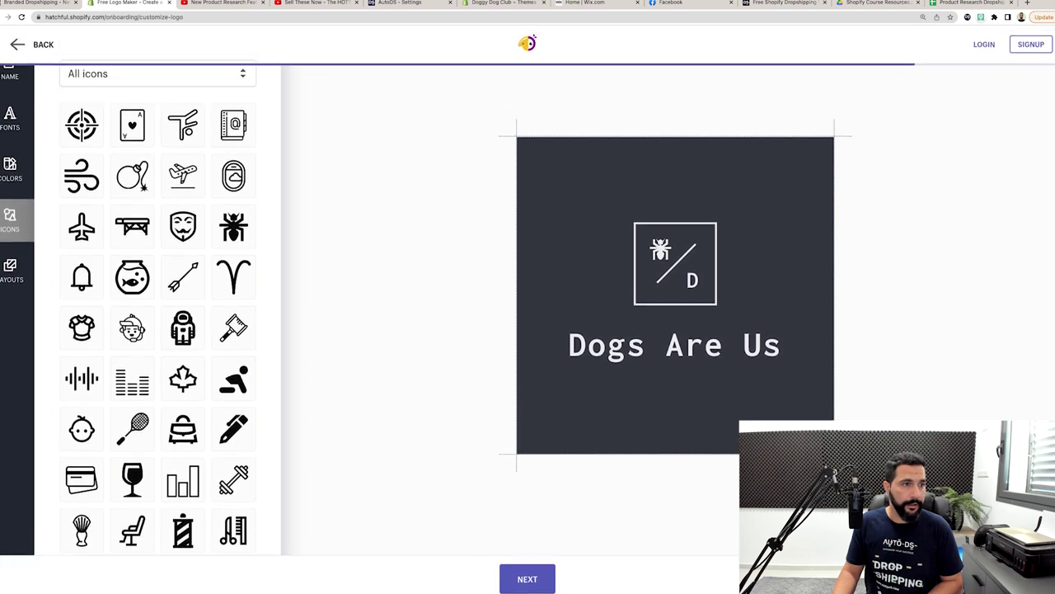
{"action": "scroll", "coordinate": [528, 310], "scroll_direction": "down", "scroll_amount": 1}
{"action": "scroll", "coordinate": [528, 310], "scroll_direction": "up", "scroll_amount": 1}
{"action": "left_click", "coordinate": [156, 91]}
{"action": "left_click", "coordinate": [154, 108]}
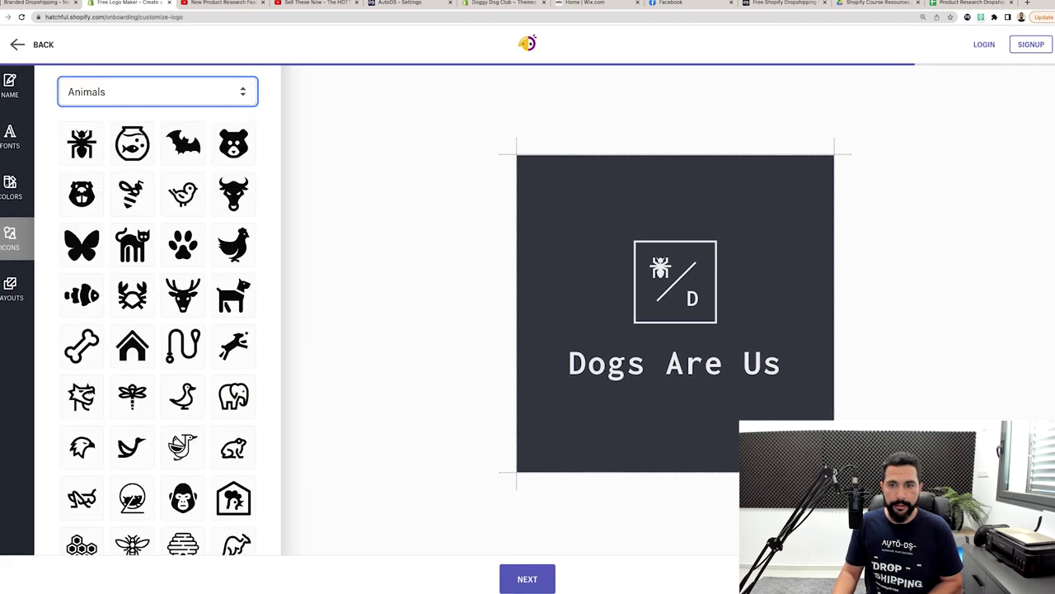
{"action": "left_click", "coordinate": [233, 295]}
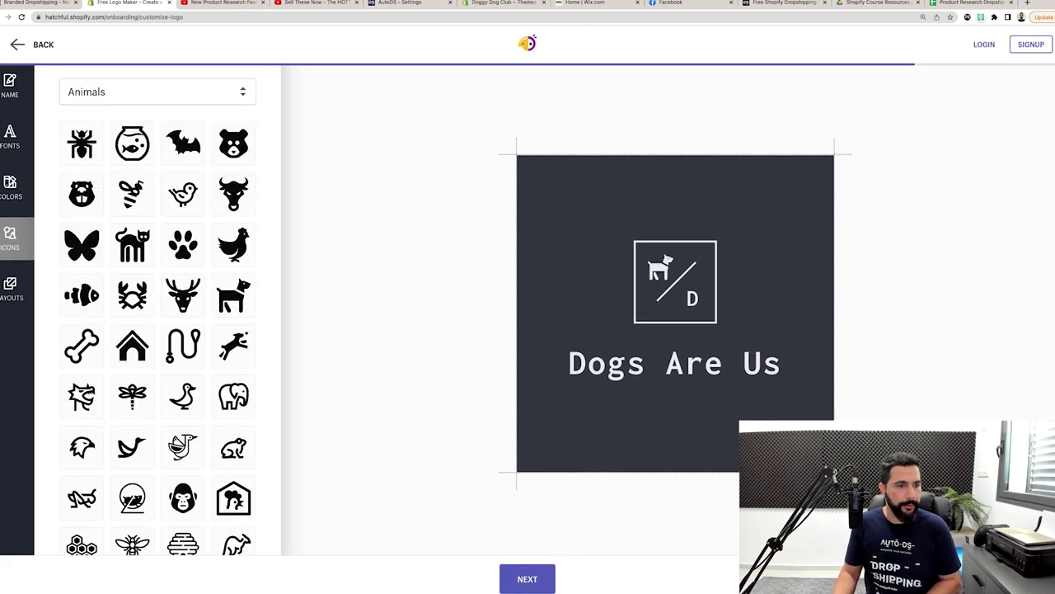
{"action": "left_click", "coordinate": [11, 288]}
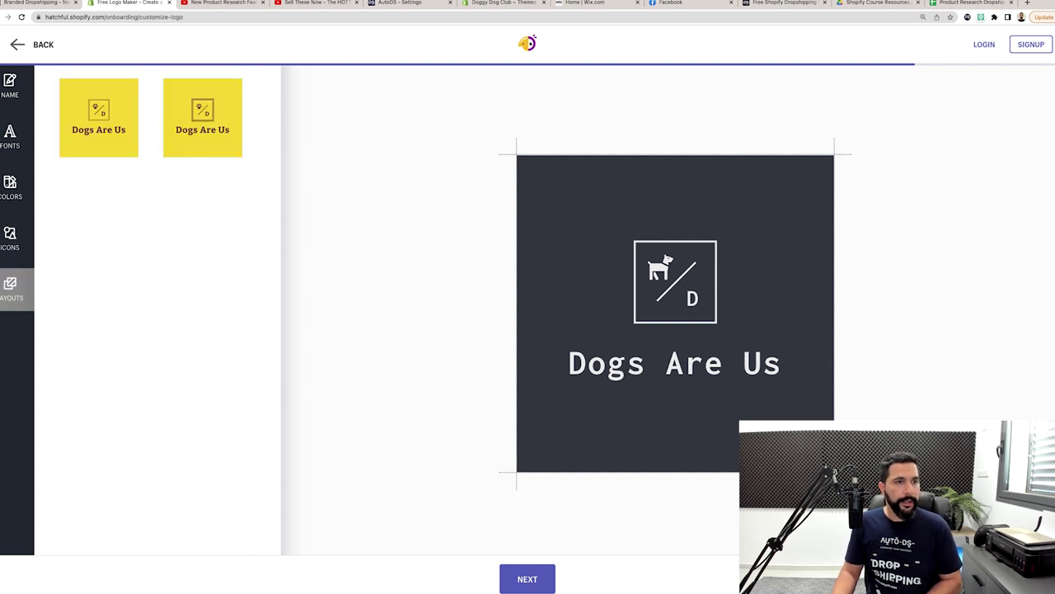
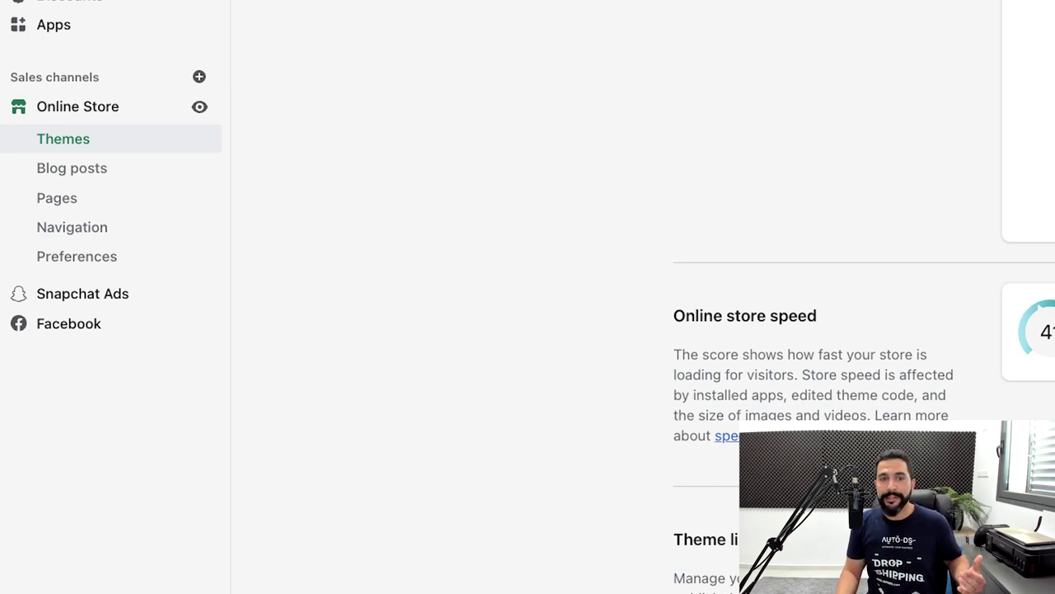
Open the Debut theme in Shopify's theme editor and review the Doggy Dog Club home page down to its featured products.
{"action": "left_click", "coordinate": [685, 66]}
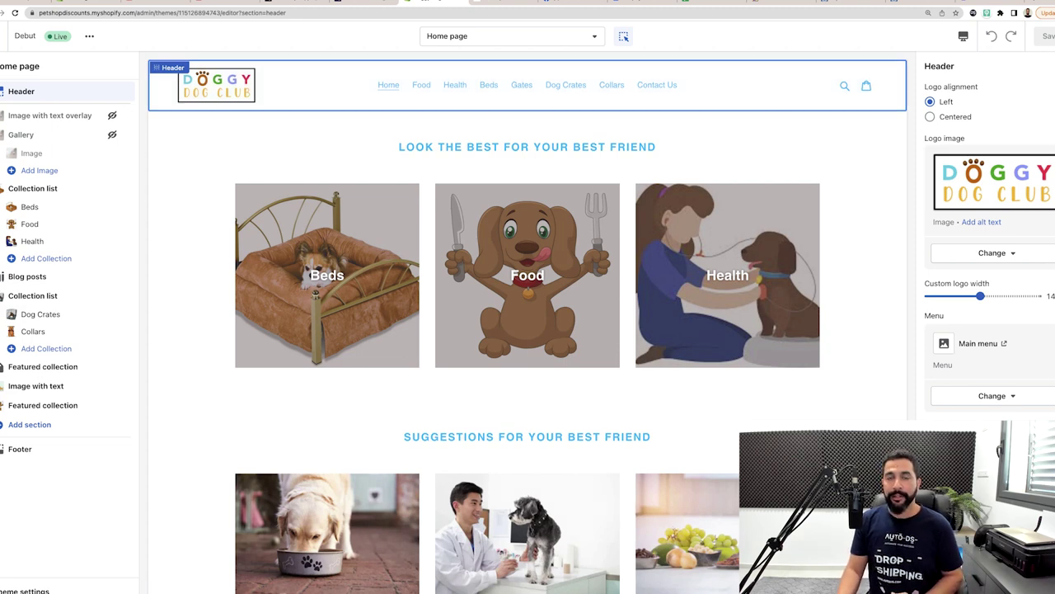
{"action": "scroll", "coordinate": [720, 132], "scroll_direction": "down", "scroll_amount": 3}
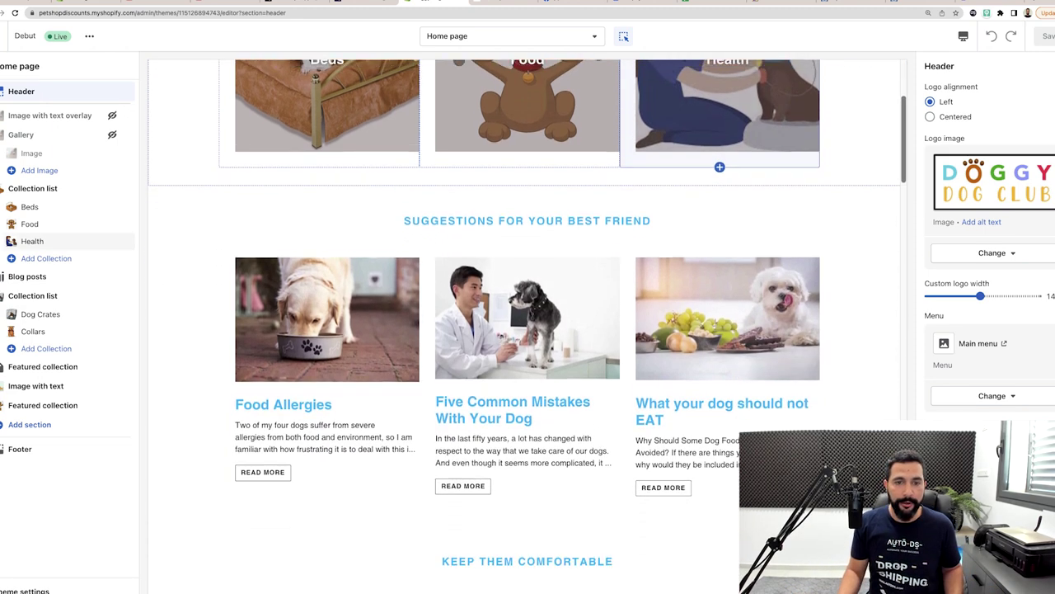
{"action": "scroll", "coordinate": [524, 326], "scroll_direction": "up", "scroll_amount": 1}
{"action": "scroll", "coordinate": [525, 326], "scroll_direction": "down", "scroll_amount": 3}
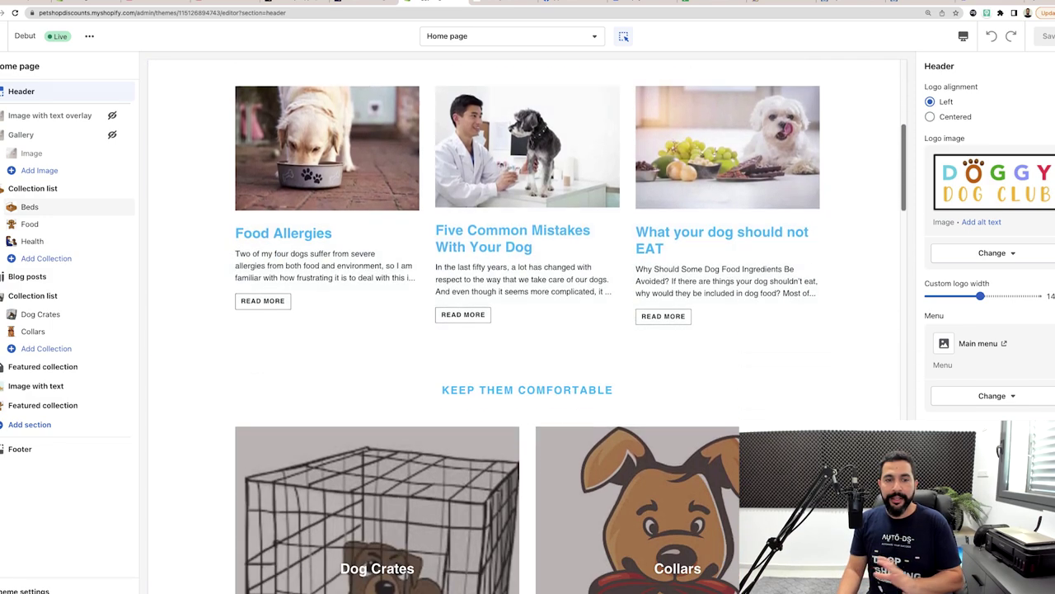
{"action": "scroll", "coordinate": [524, 327], "scroll_direction": "down", "scroll_amount": 4}
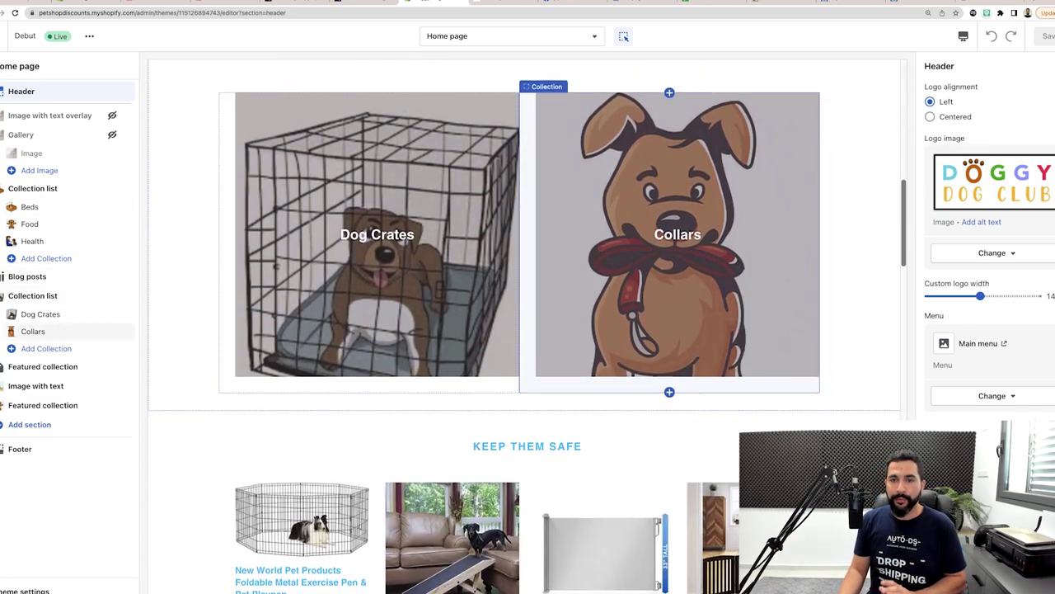
{"action": "scroll", "coordinate": [528, 330], "scroll_direction": "down", "scroll_amount": 10}
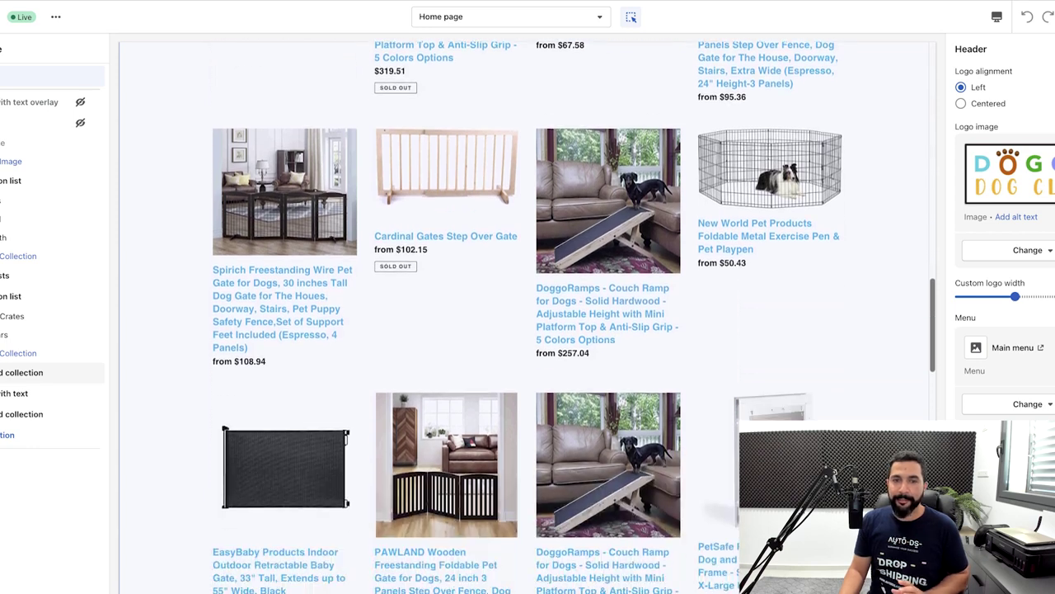
Review the rest of the home page, from the remaining featured products through the best-friends section and dog food collection to the footer.
{"action": "scroll", "coordinate": [528, 330], "scroll_direction": "down", "scroll_amount": 6}
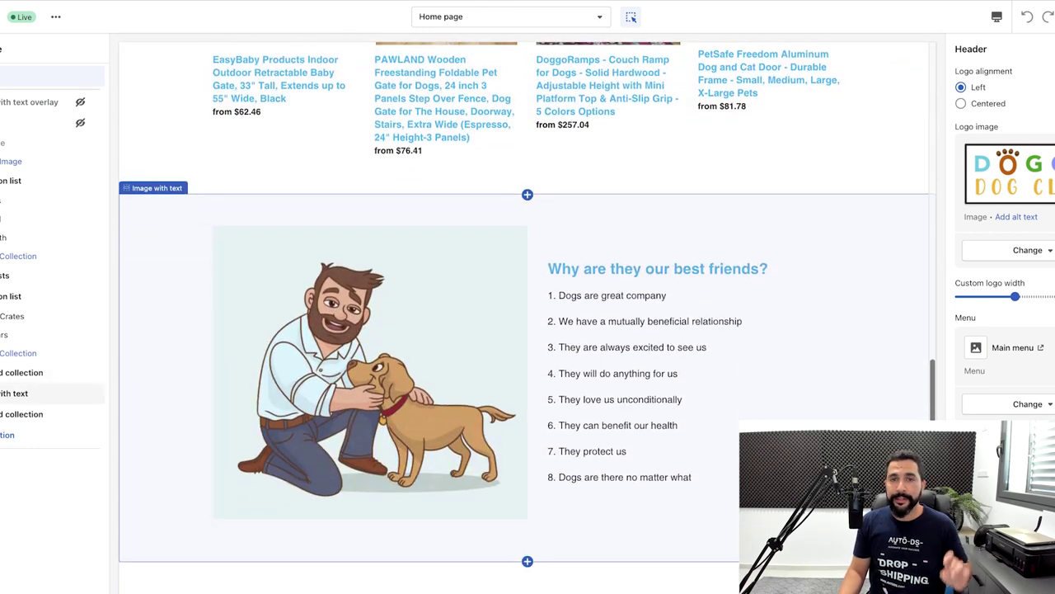
{"action": "scroll", "coordinate": [528, 316], "scroll_direction": "down", "scroll_amount": 3}
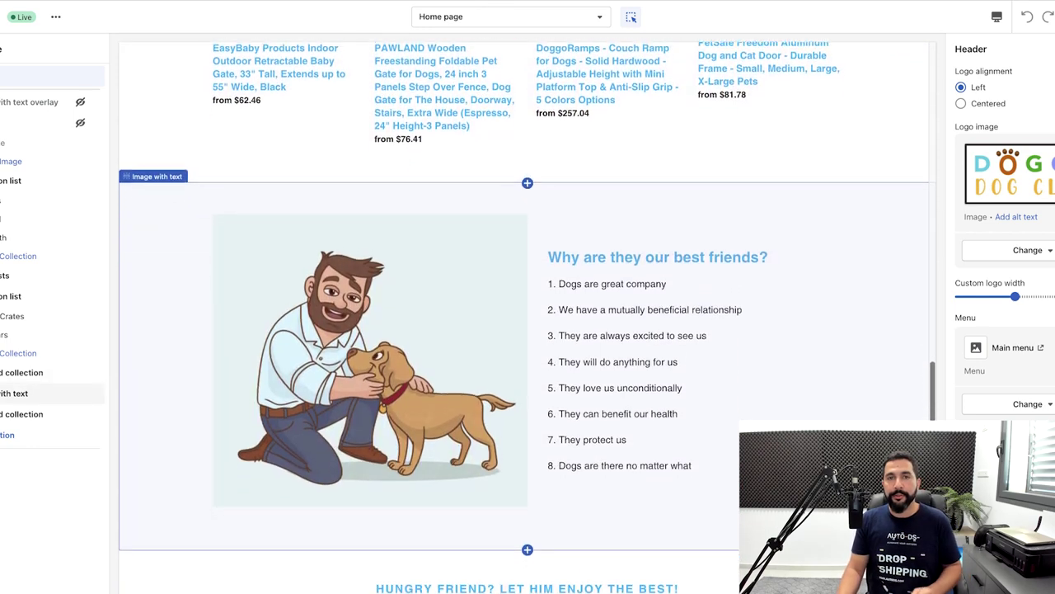
{"action": "scroll", "coordinate": [528, 317], "scroll_direction": "down", "scroll_amount": 3}
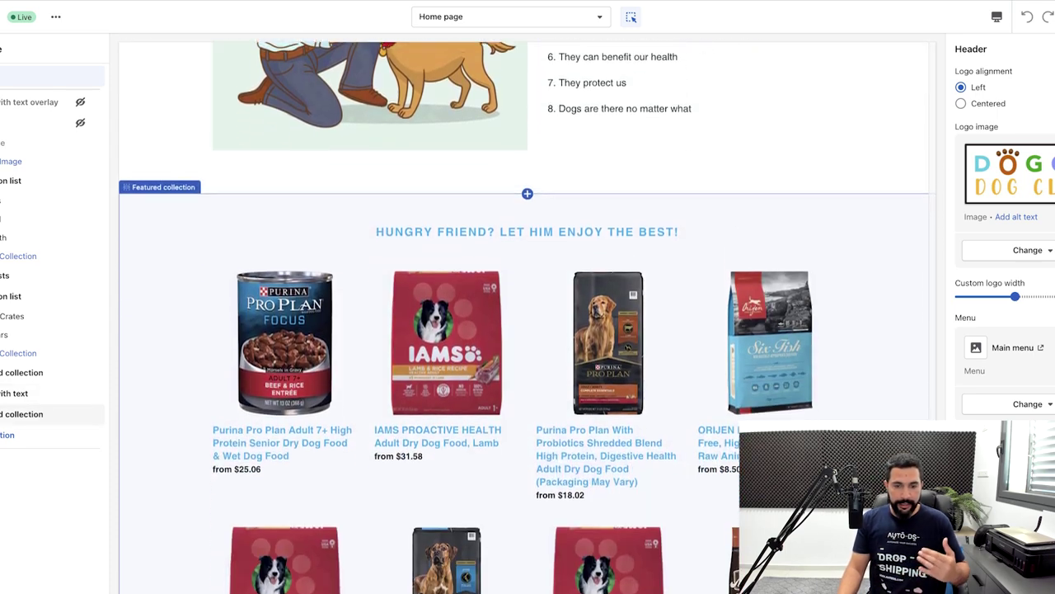
{"action": "scroll", "coordinate": [527, 316], "scroll_direction": "down", "scroll_amount": 3}
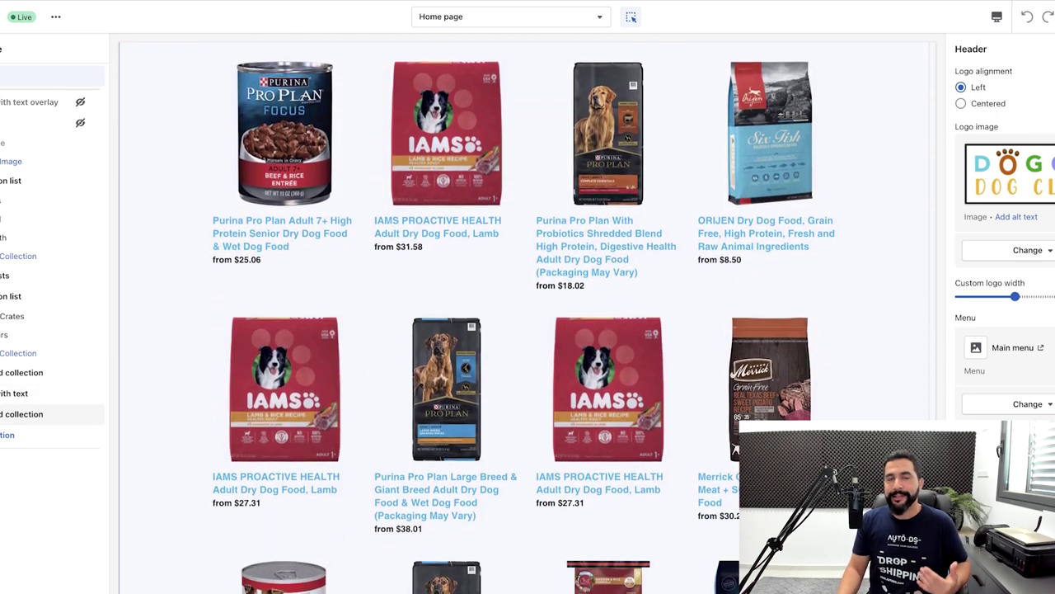
{"action": "scroll", "coordinate": [528, 317], "scroll_direction": "down", "scroll_amount": 5}
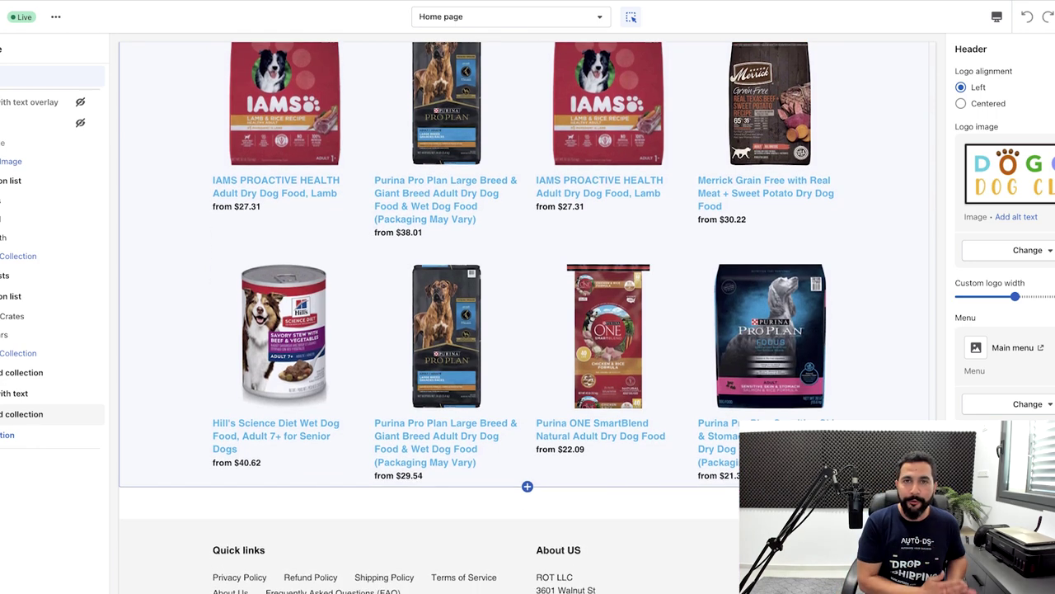
{"action": "scroll", "coordinate": [528, 316], "scroll_direction": "down", "scroll_amount": 2}
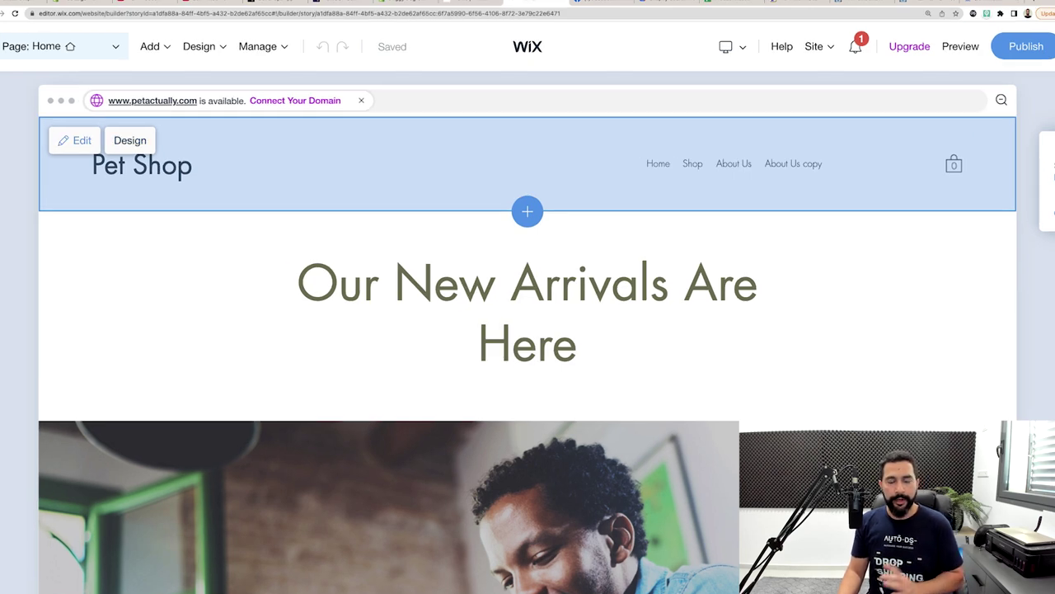
Switch to the Wix editor, open the Pet Shop site's header design, and examine its header types and background colours.
{"action": "left_click", "coordinate": [130, 140]}
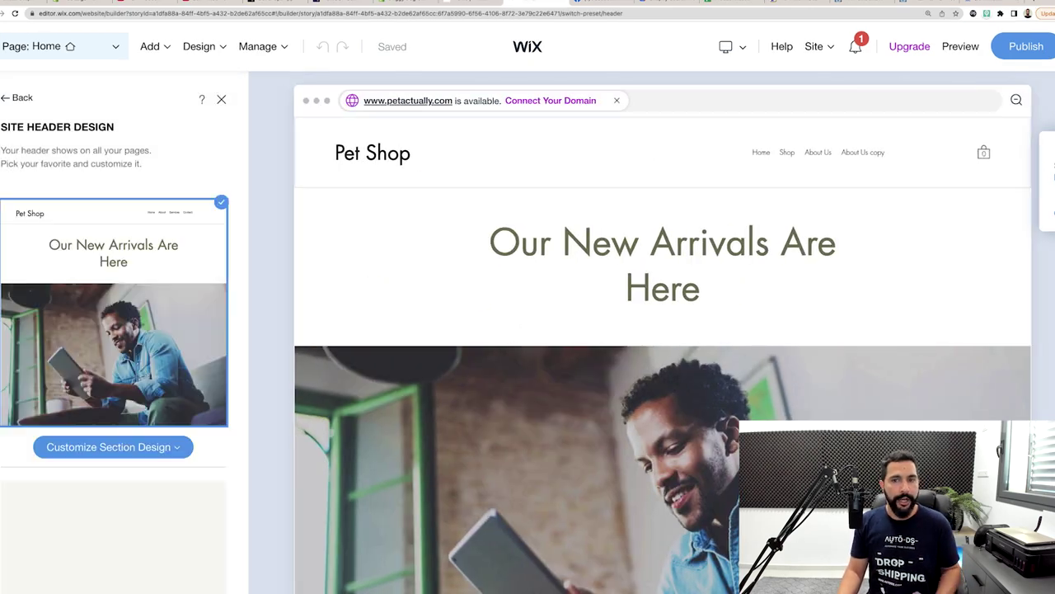
{"action": "scroll", "coordinate": [114, 346], "scroll_direction": "down", "scroll_amount": 1}
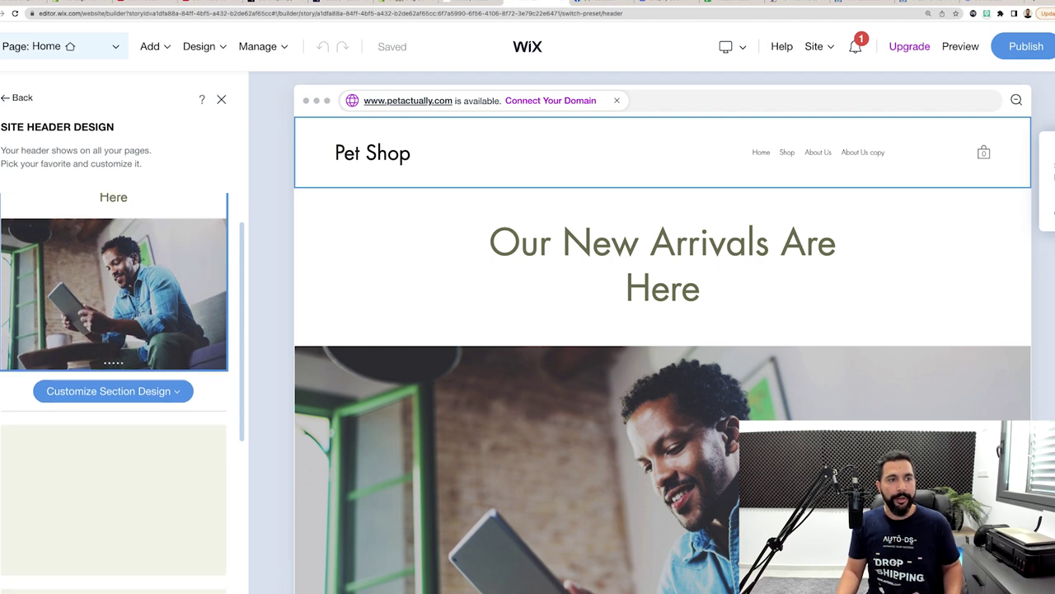
{"action": "scroll", "coordinate": [114, 347], "scroll_direction": "up", "scroll_amount": 1}
{"action": "scroll", "coordinate": [114, 347], "scroll_direction": "down", "scroll_amount": 4}
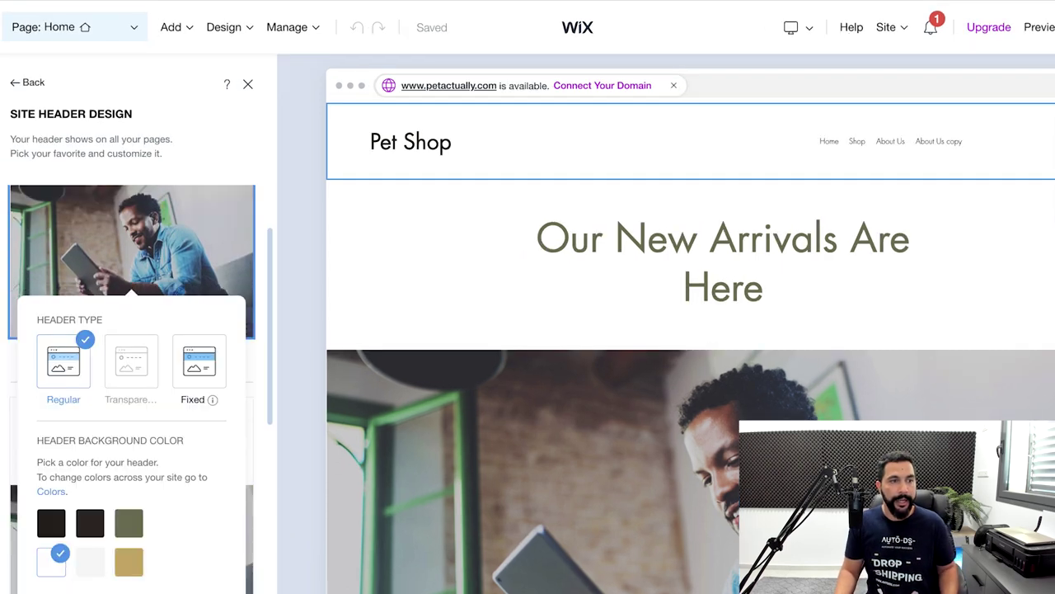
{"action": "scroll", "coordinate": [131, 347], "scroll_direction": "down", "scroll_amount": 2}
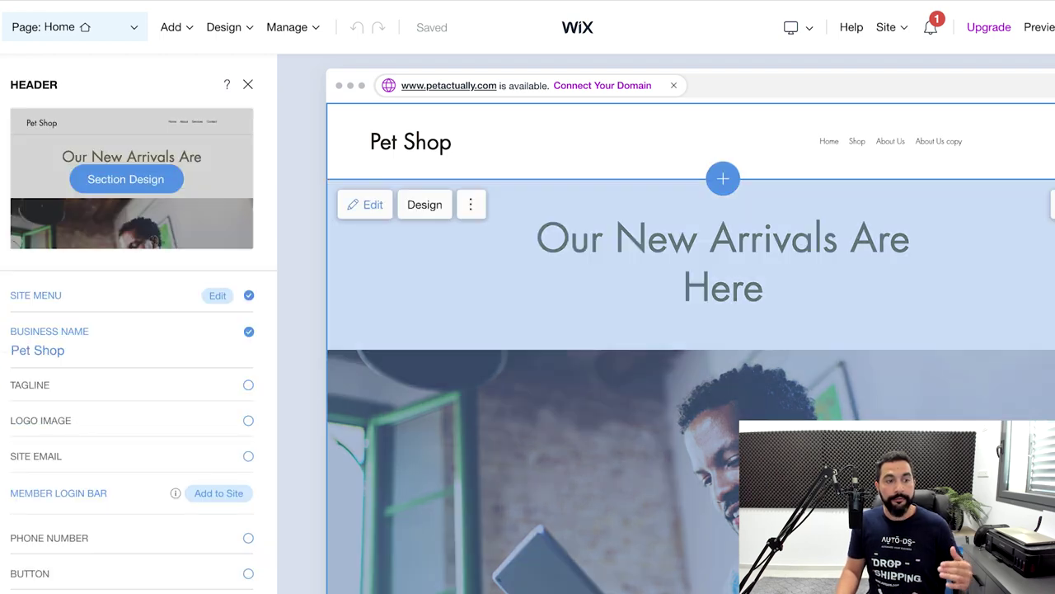
Open the Welcome section's content for editing and select its title text.
{"action": "left_click", "coordinate": [365, 203]}
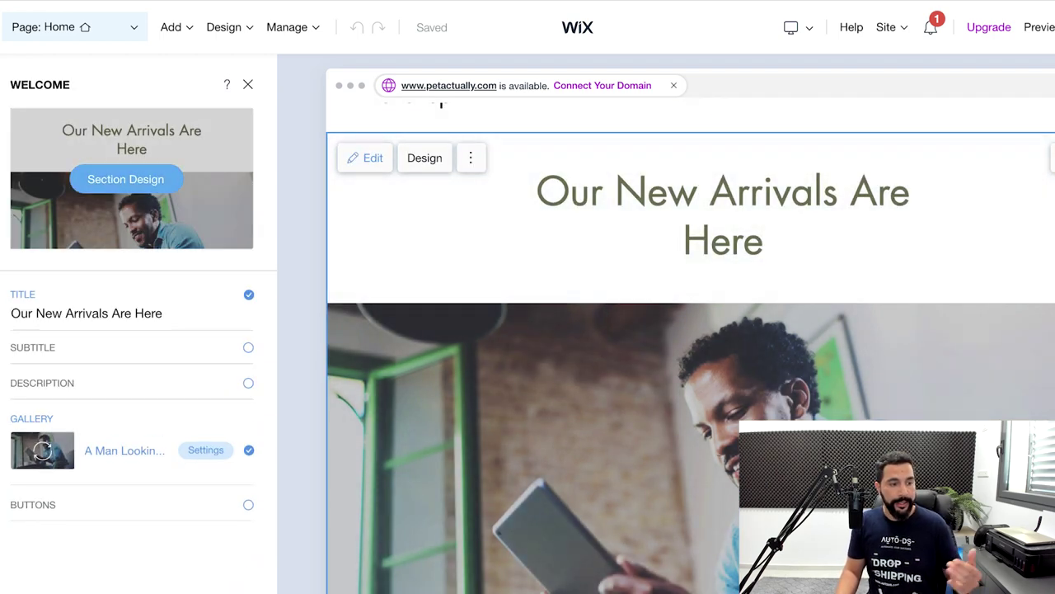
{"action": "left_click", "coordinate": [86, 313]}
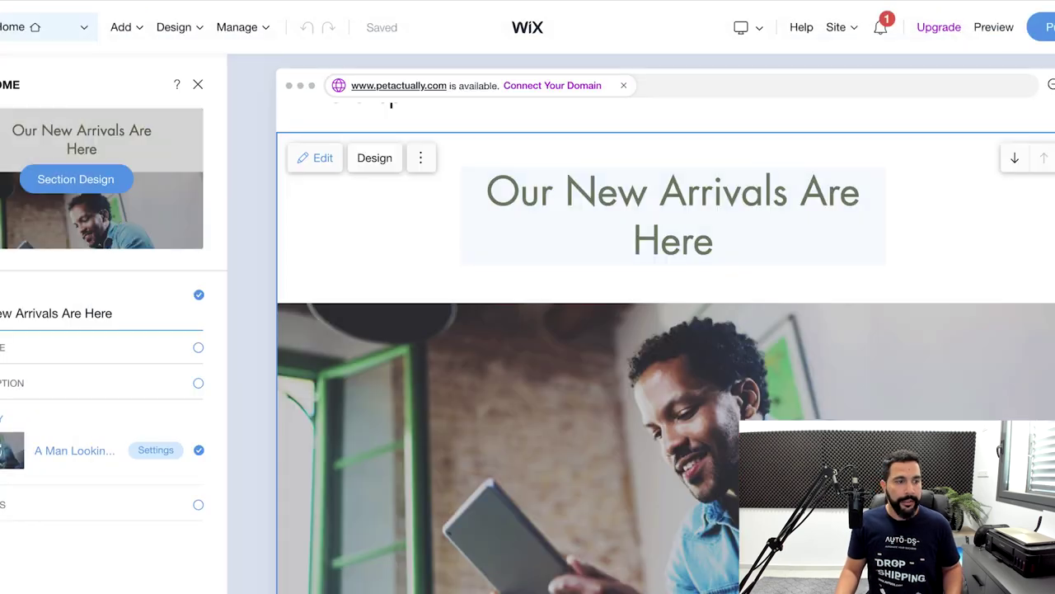
{"action": "left_click", "coordinate": [56, 314]}
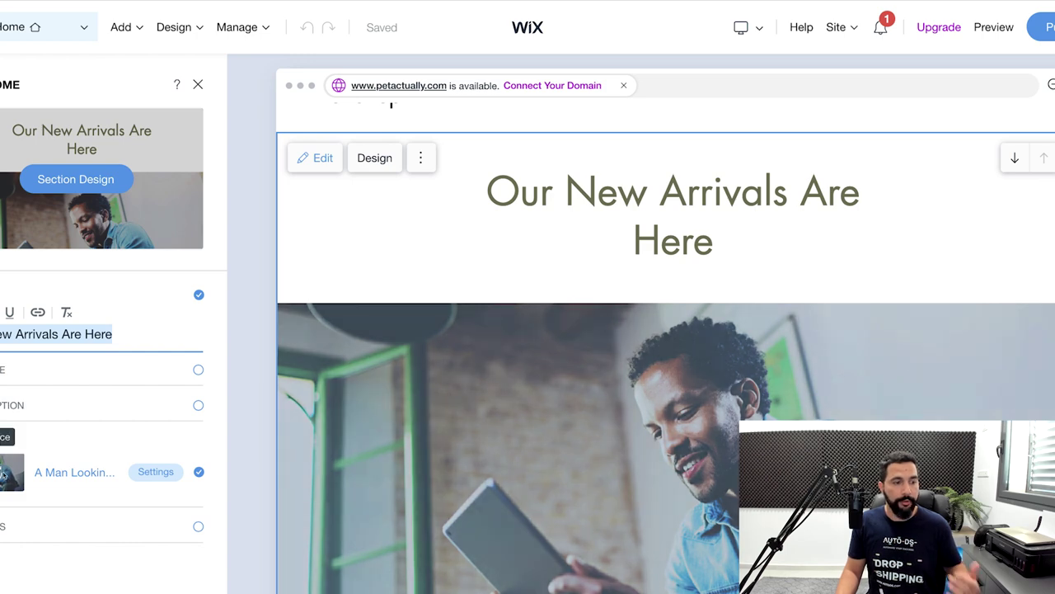
Start adding an image to the Welcome section's gallery and search the image library for "pets".
{"action": "left_click", "coordinate": [12, 472]}
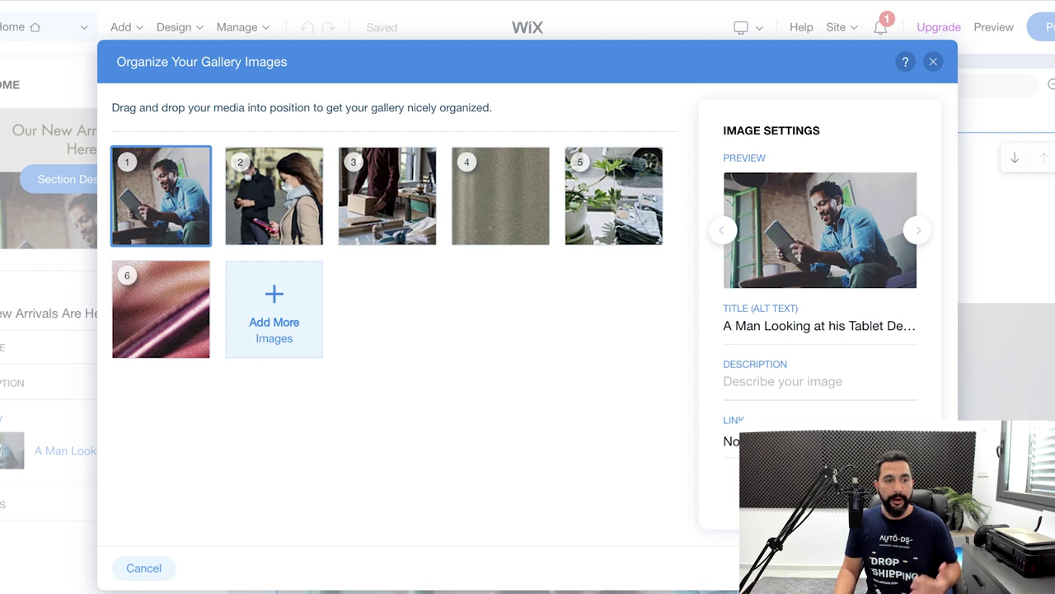
{"action": "left_click", "coordinate": [274, 309]}
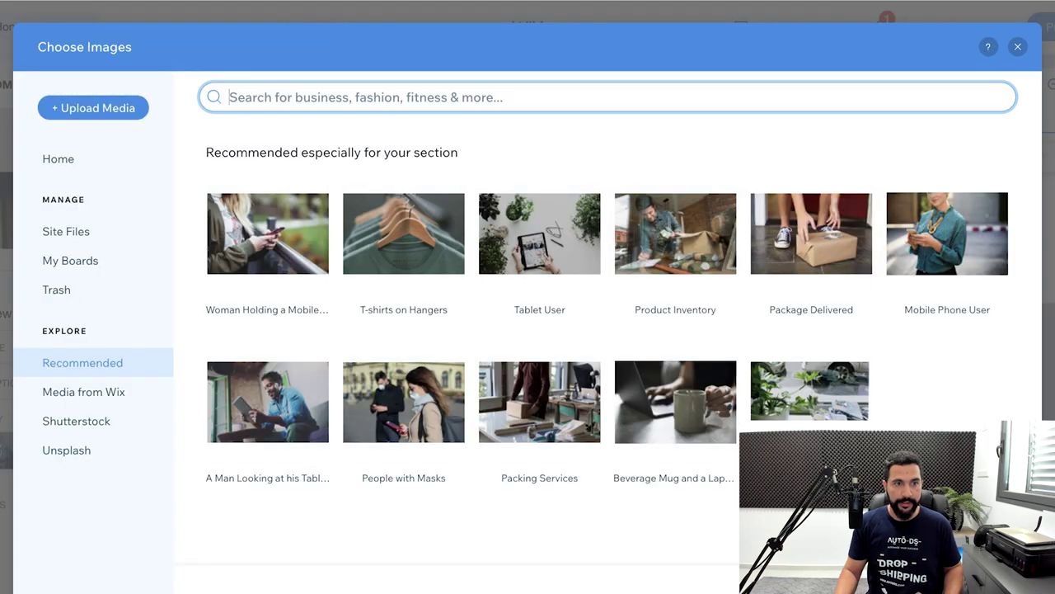
{"action": "type", "text": "pets"}
{"action": "key", "text": "Return"}
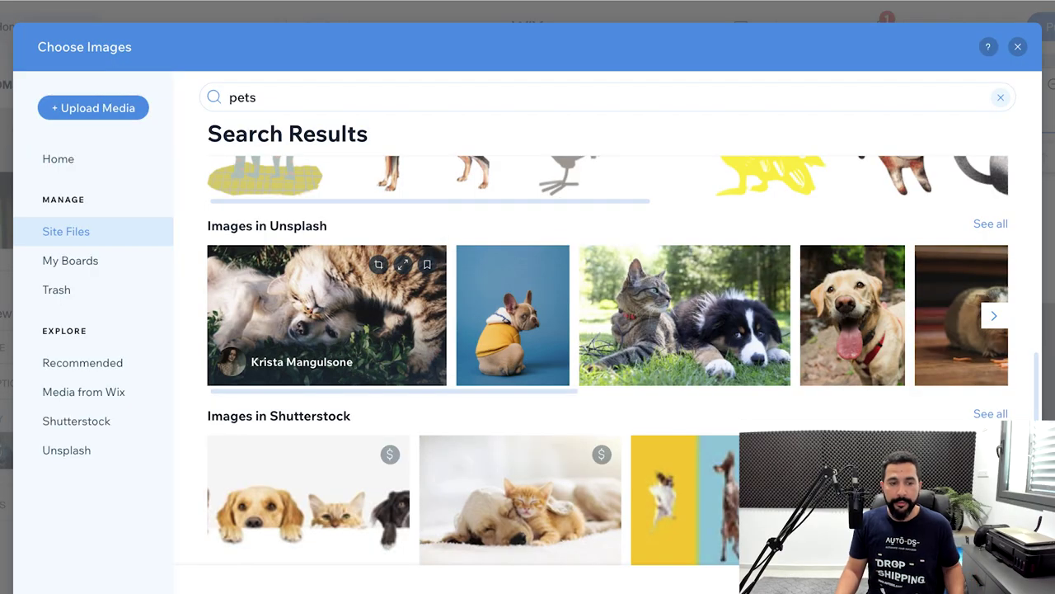
Set the Welcome section's image to the Unsplash photo of a cat cuddling a dog on the grass.
{"action": "double_click", "coordinate": [297, 225]}
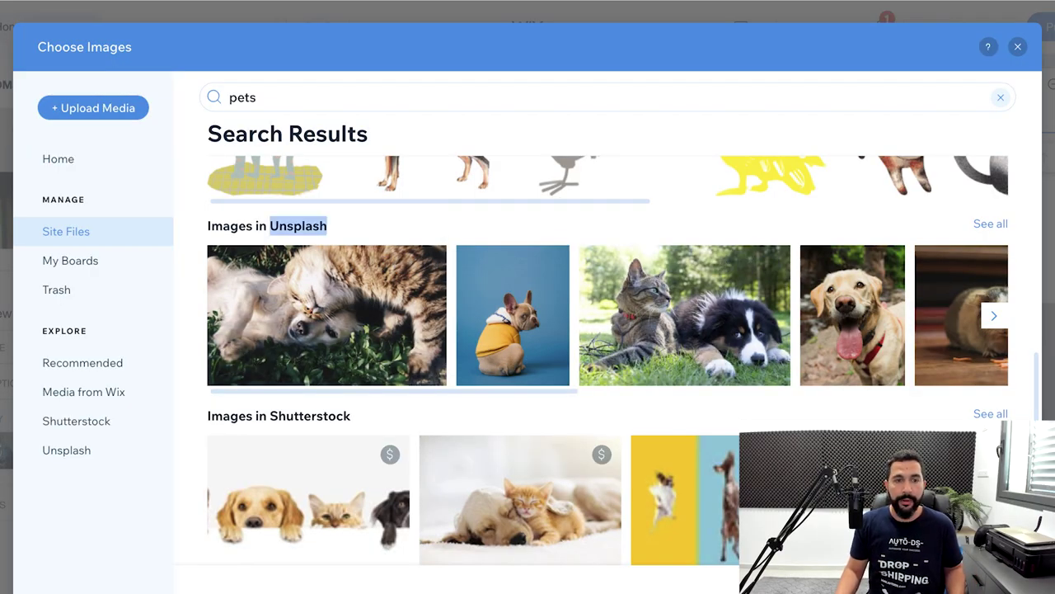
{"action": "left_click", "coordinate": [297, 226]}
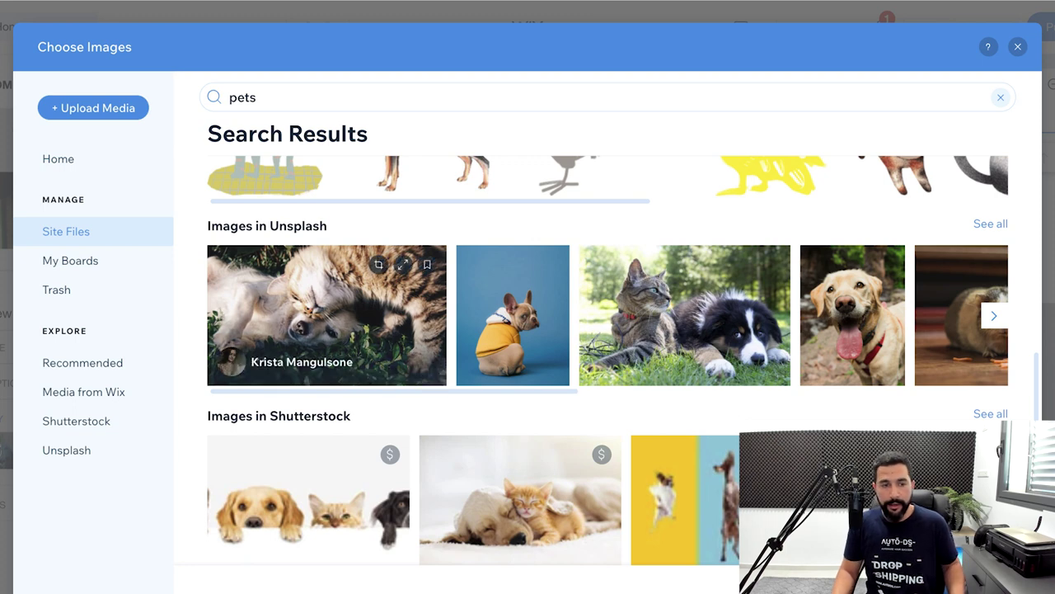
{"action": "left_click", "coordinate": [326, 315]}
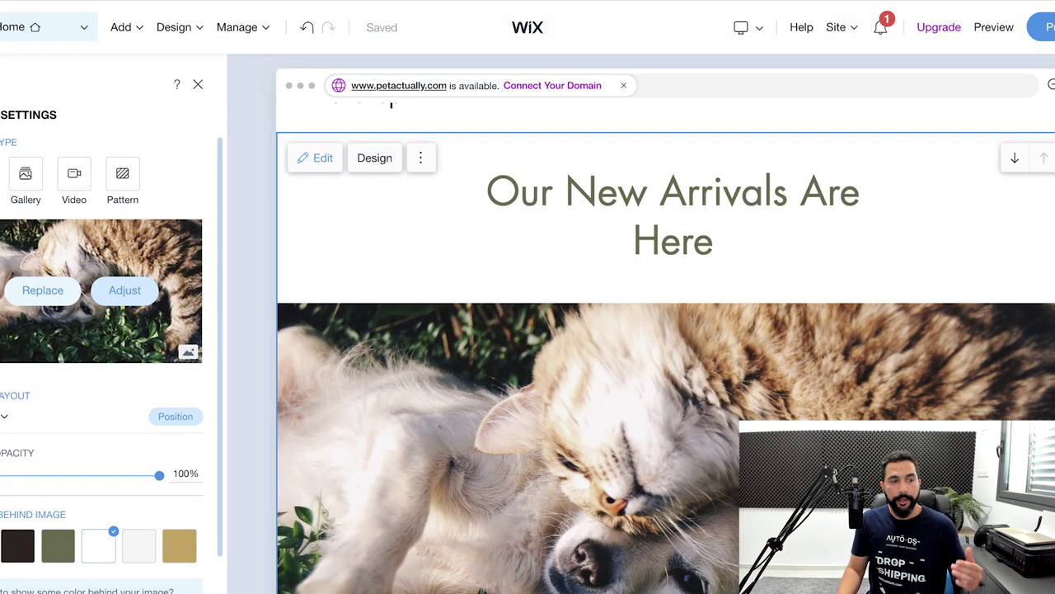
{"action": "left_click", "coordinate": [42, 289]}
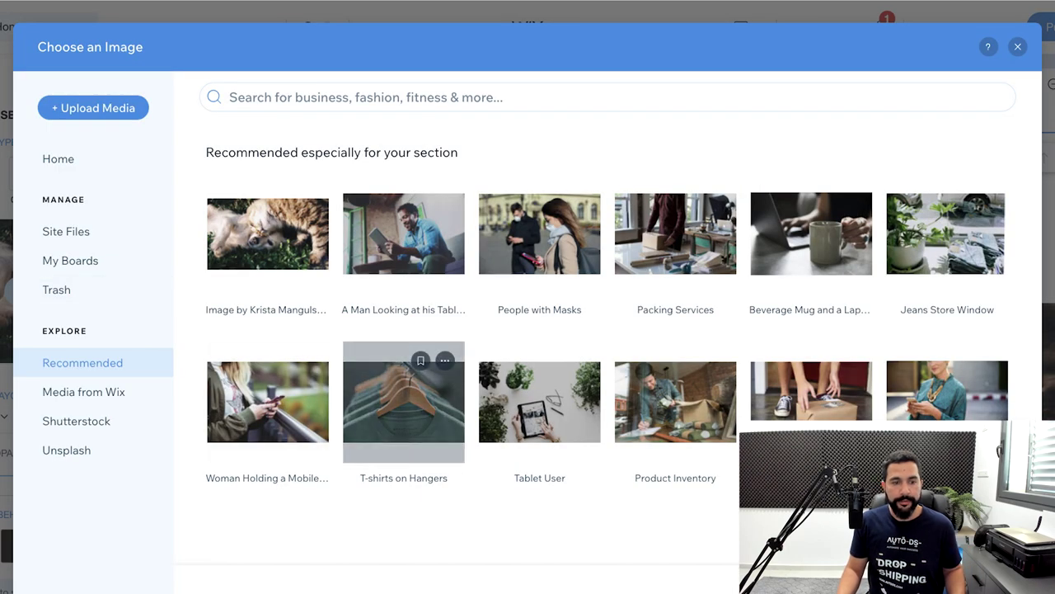
{"action": "left_click", "coordinate": [268, 234]}
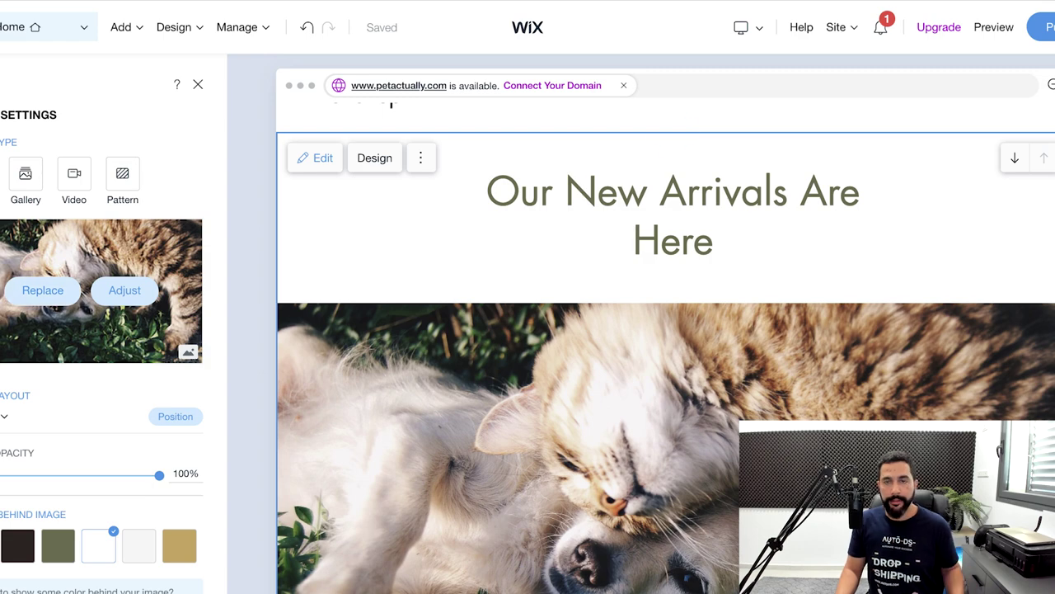
Review the Pet Shop home page from the header down to the contact form and map, and open the Contact Us section for editing.
{"action": "scroll", "coordinate": [666, 346], "scroll_direction": "down", "scroll_amount": 1}
{"action": "scroll", "coordinate": [666, 346], "scroll_direction": "down", "scroll_amount": 2}
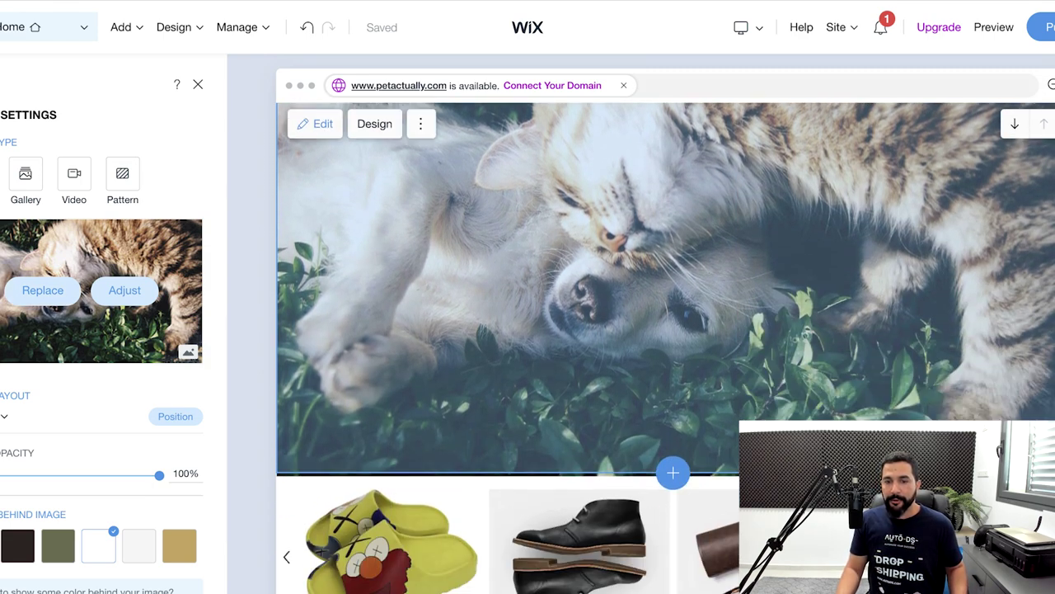
{"action": "scroll", "coordinate": [665, 346], "scroll_direction": "up", "scroll_amount": 3}
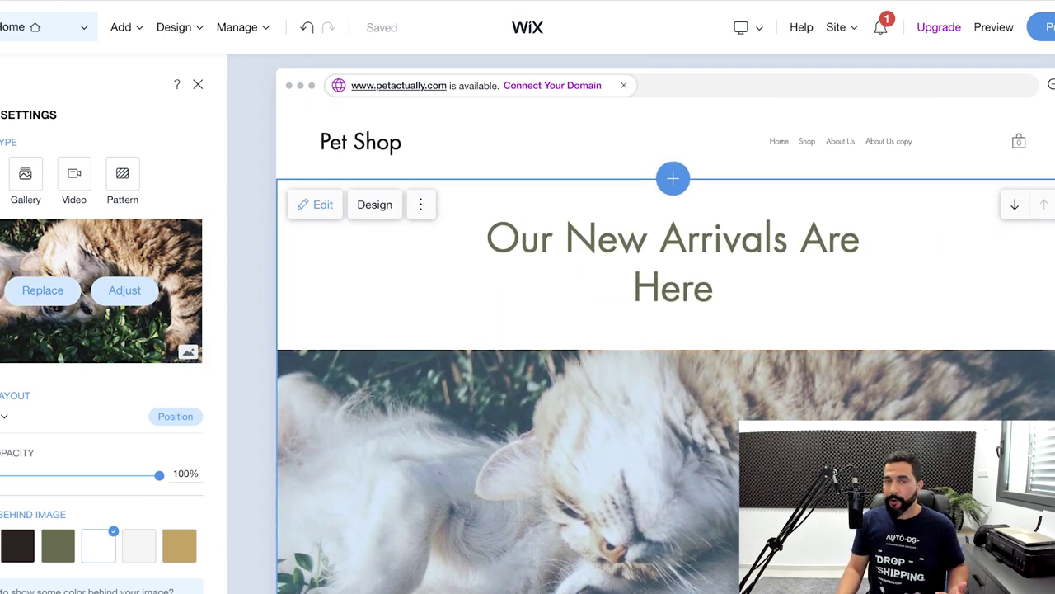
{"action": "scroll", "coordinate": [665, 346], "scroll_direction": "down", "scroll_amount": 3}
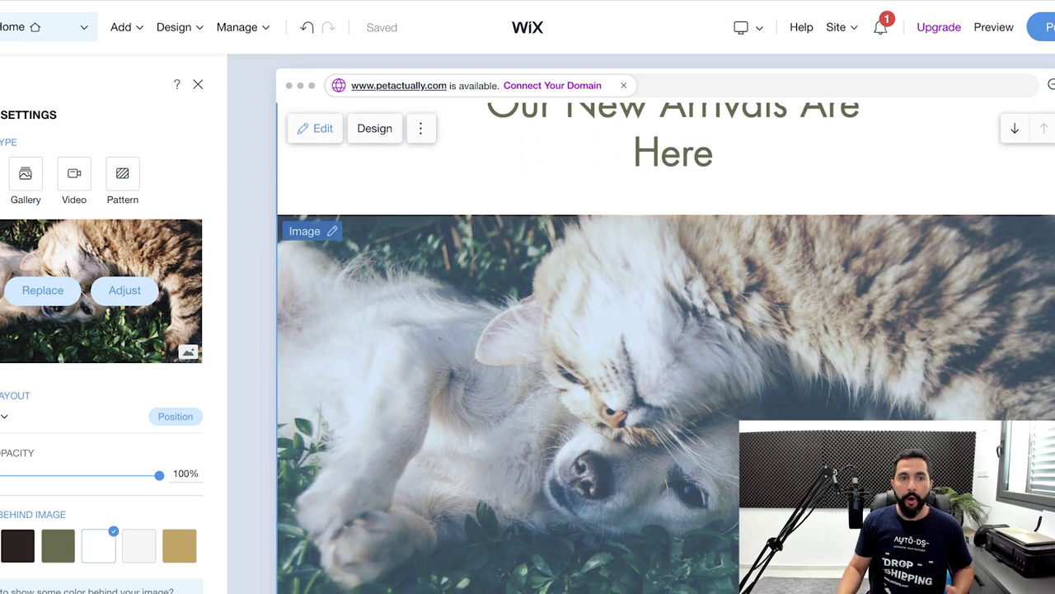
{"action": "scroll", "coordinate": [665, 346], "scroll_direction": "up", "scroll_amount": 2}
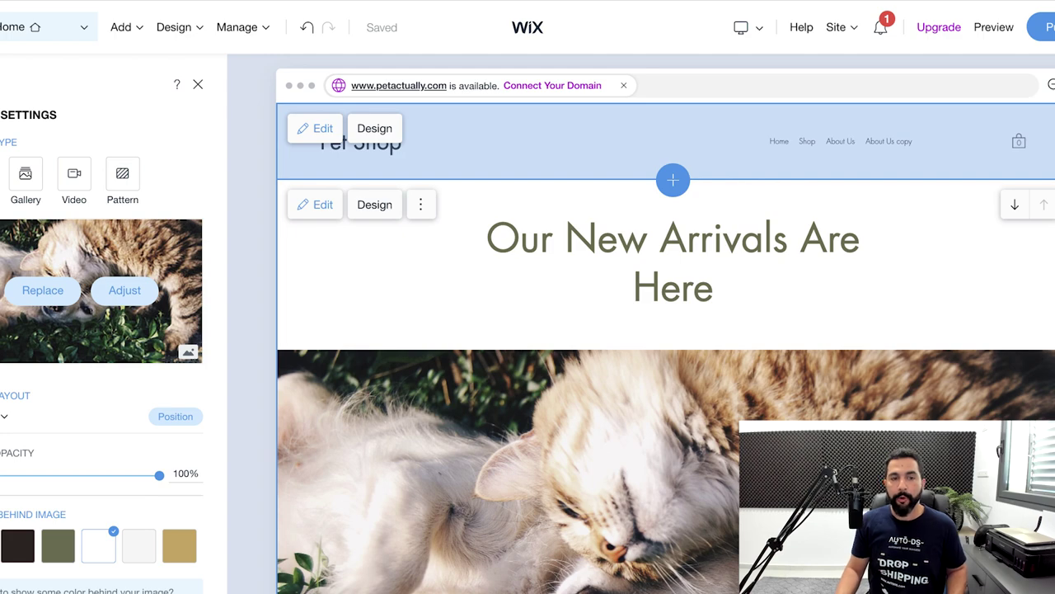
{"action": "scroll", "coordinate": [665, 346], "scroll_direction": "down", "scroll_amount": 8}
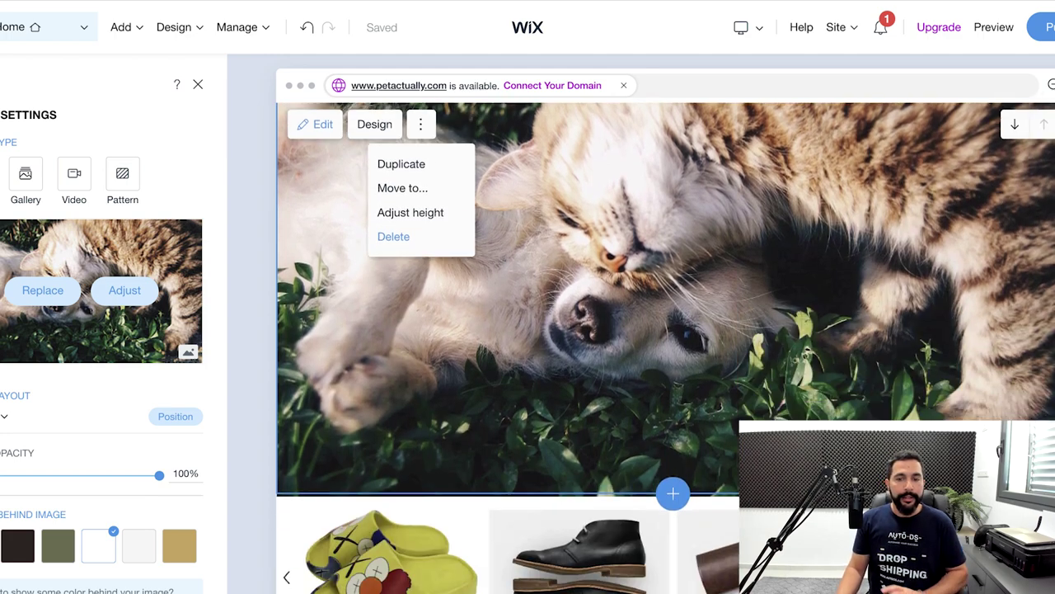
{"action": "scroll", "coordinate": [666, 347], "scroll_direction": "down", "scroll_amount": 6}
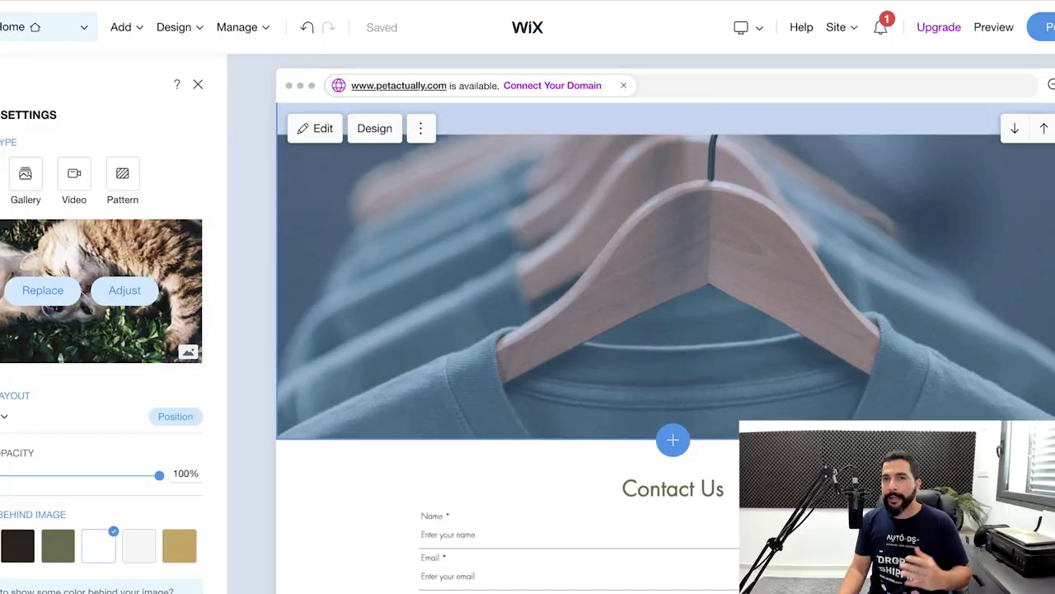
{"action": "scroll", "coordinate": [666, 347], "scroll_direction": "up", "scroll_amount": 10}
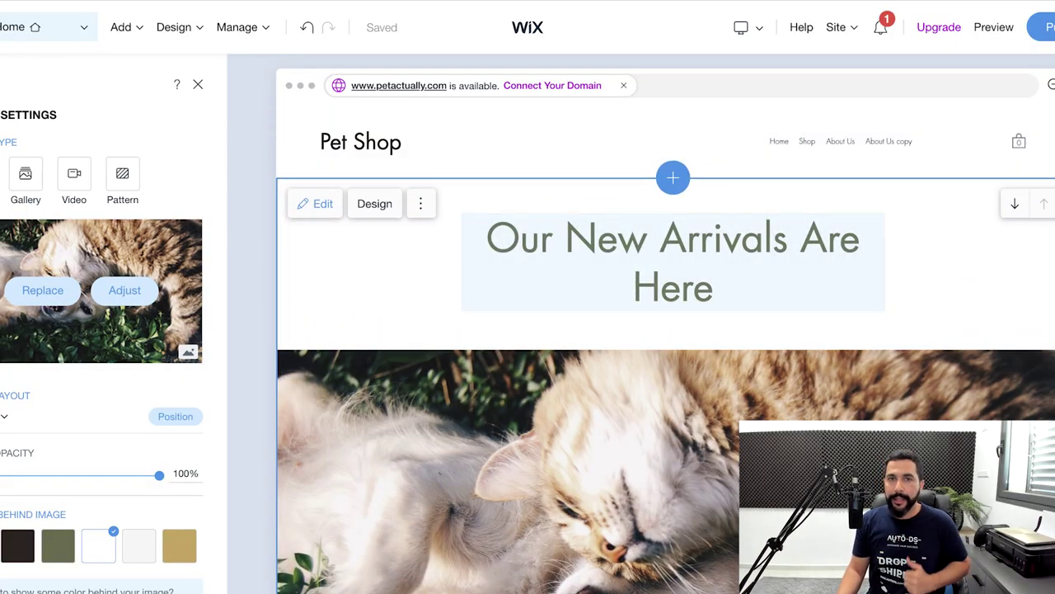
{"action": "scroll", "coordinate": [665, 346], "scroll_direction": "down", "scroll_amount": 12}
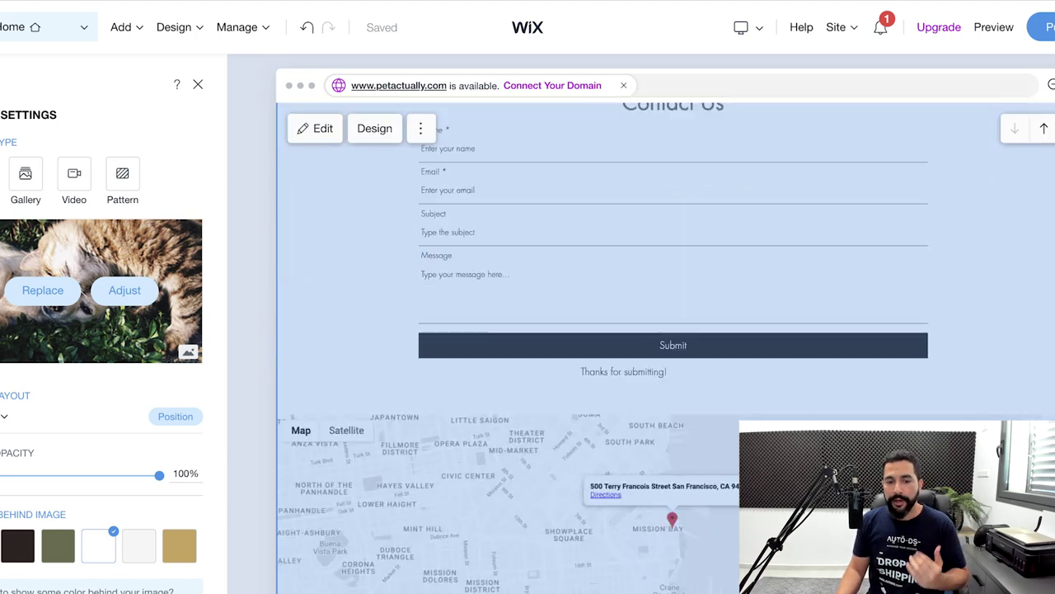
{"action": "left_click", "coordinate": [315, 128]}
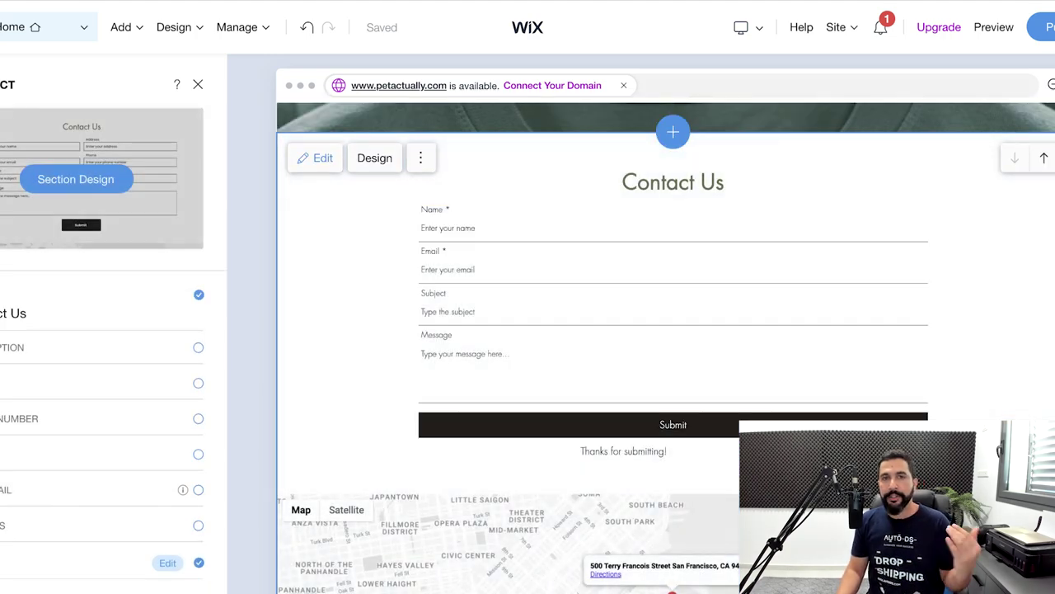